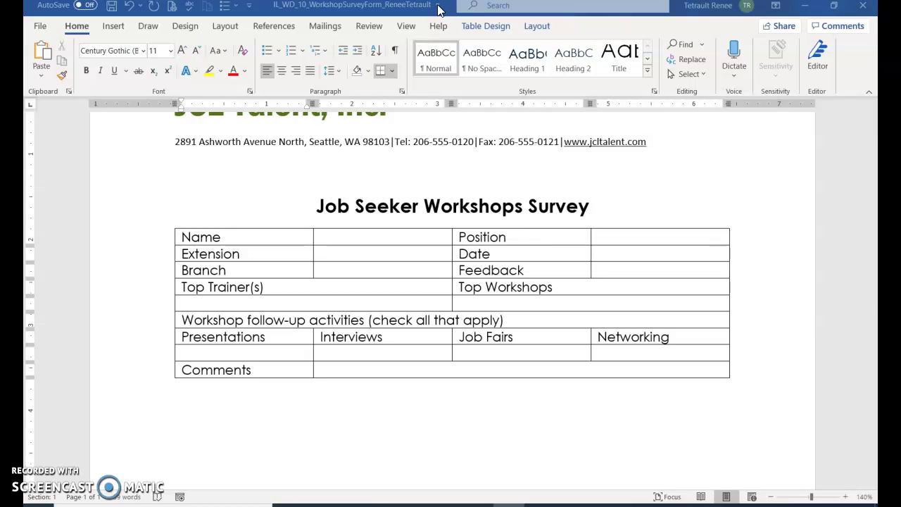
Step: Check the template's file name and save location, and look over the survey form's letterhead, title and table
{"action": "left_click", "coordinate": [437, 5]}
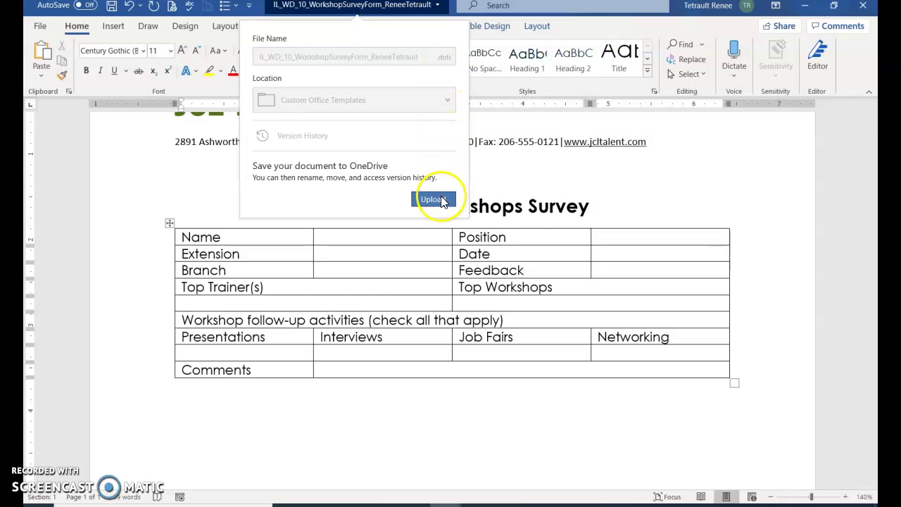
{"action": "left_click", "coordinate": [551, 156]}
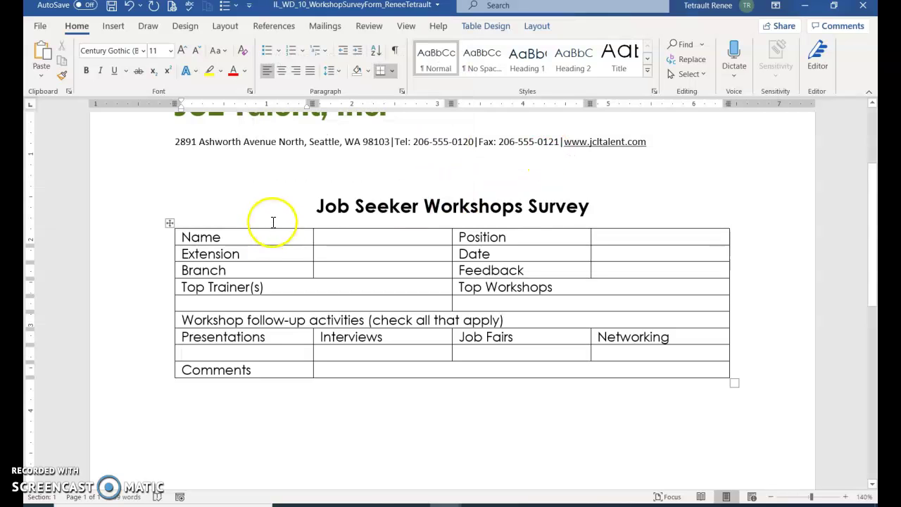
{"action": "scroll", "coordinate": [314, 227], "scroll_direction": "up", "scroll_amount": 1}
{"action": "scroll", "coordinate": [314, 228], "scroll_direction": "up", "scroll_amount": 4}
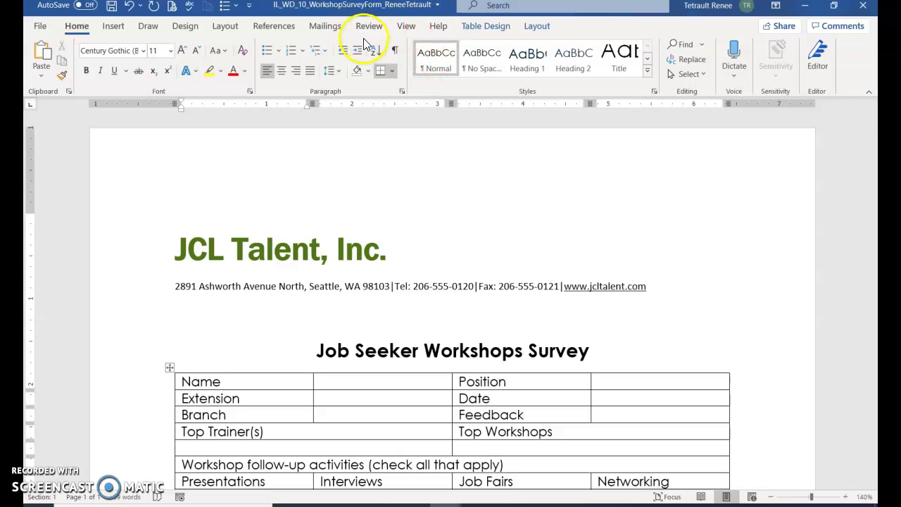
{"action": "scroll", "coordinate": [440, 304], "scroll_direction": "down", "scroll_amount": 3}
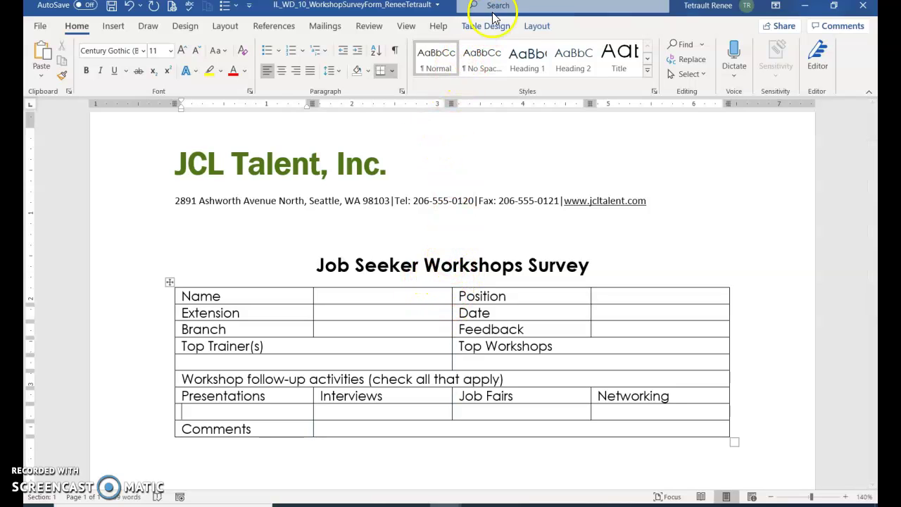
{"action": "left_click", "coordinate": [374, 310]}
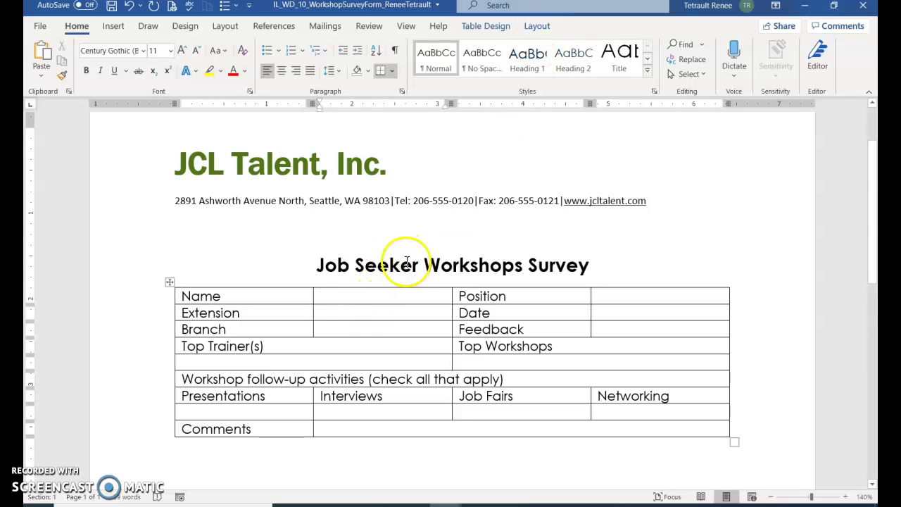
{"action": "left_click", "coordinate": [390, 265]}
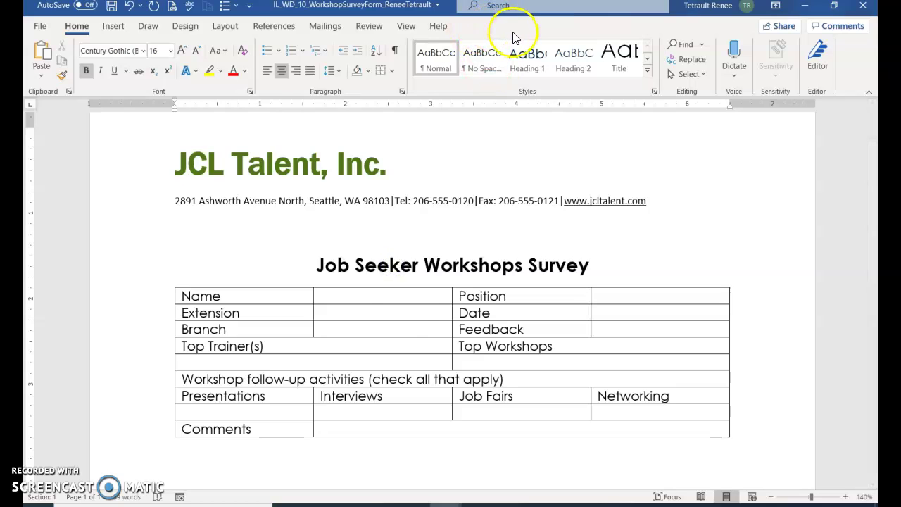
{"action": "left_click", "coordinate": [409, 297]}
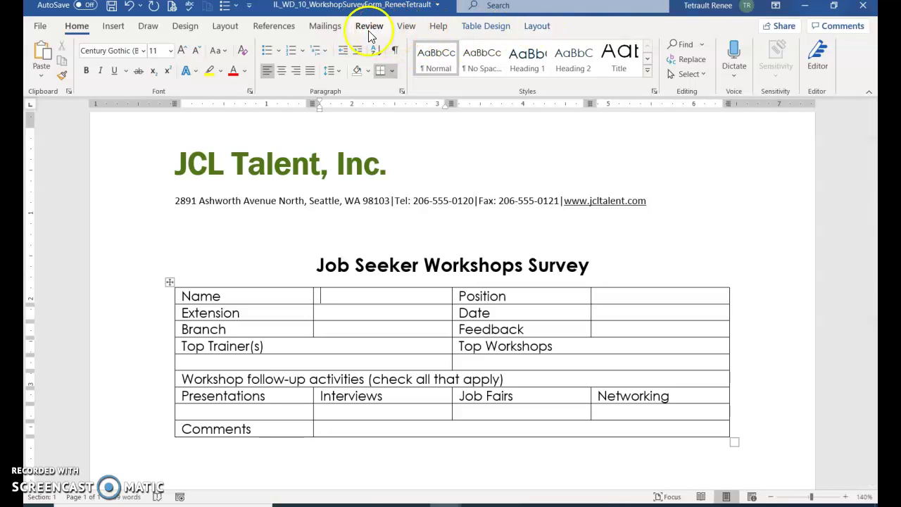
Step: Enable the Developer tab in the ribbon customization options
{"action": "left_click", "coordinate": [40, 30]}
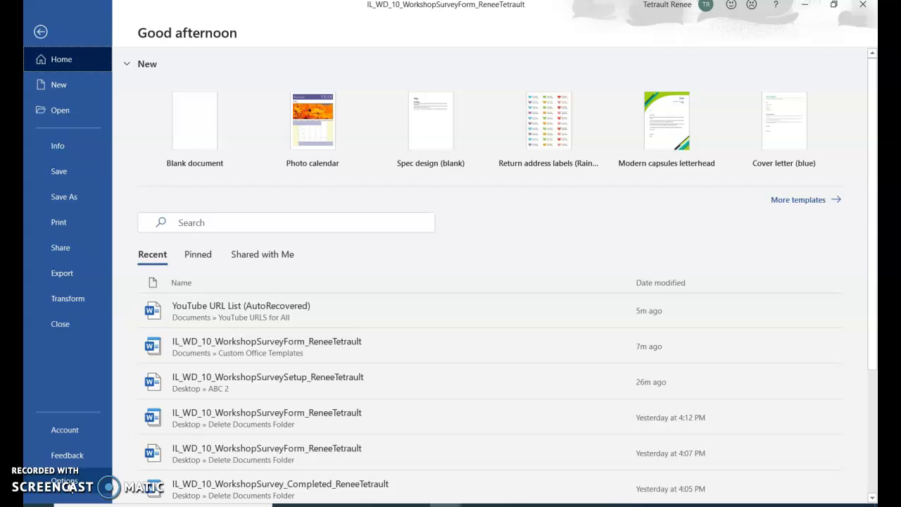
{"action": "left_click", "coordinate": [69, 484]}
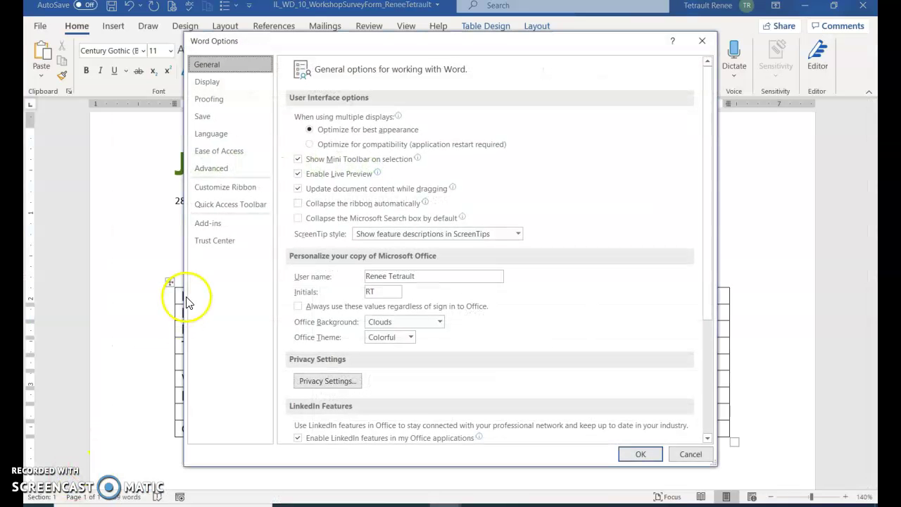
{"action": "left_click", "coordinate": [235, 188]}
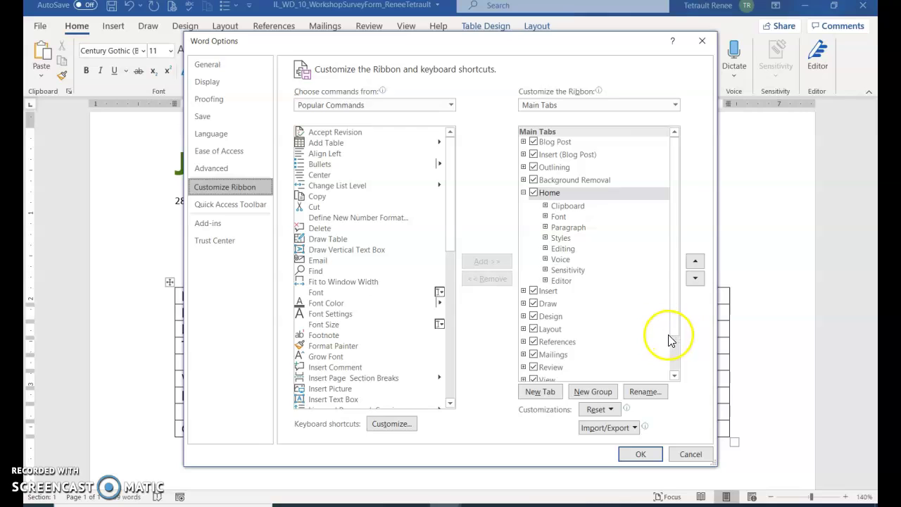
{"action": "left_click_drag", "start_coordinate": [673, 324], "coordinate": [670, 366]}
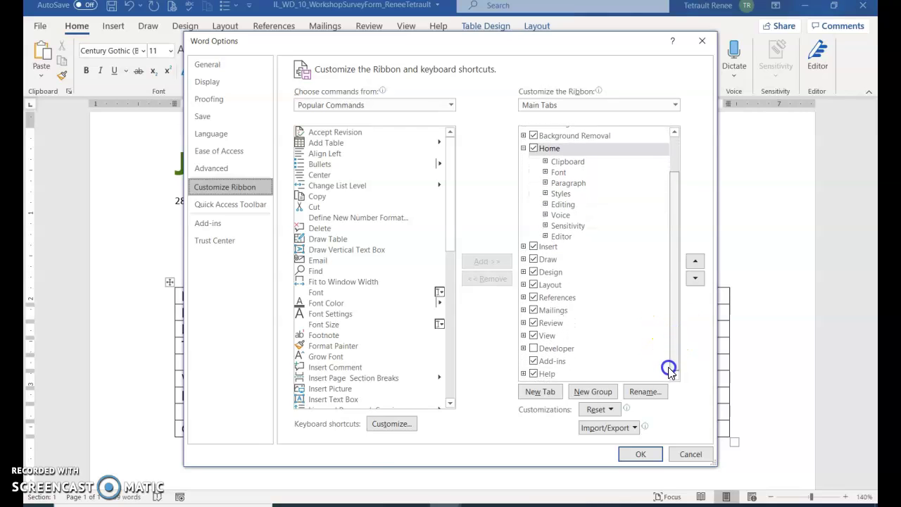
{"action": "left_click", "coordinate": [534, 349]}
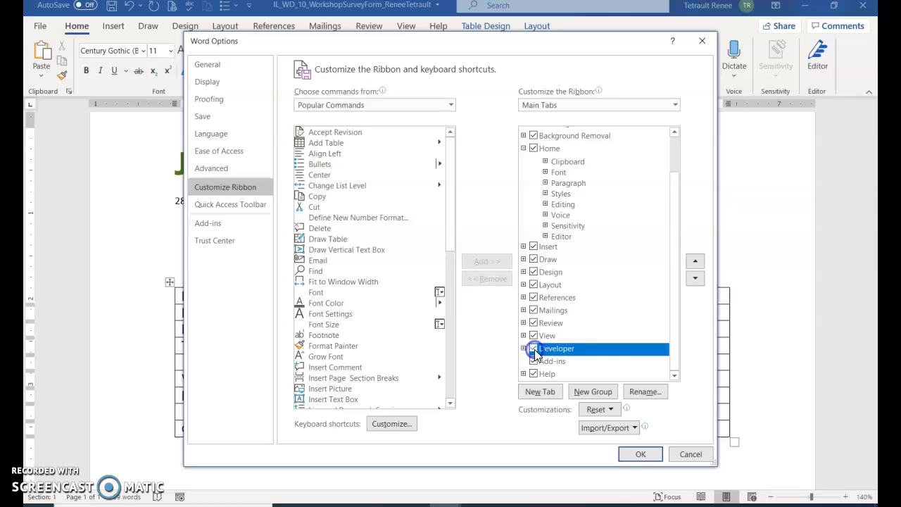
{"action": "left_click", "coordinate": [642, 455]}
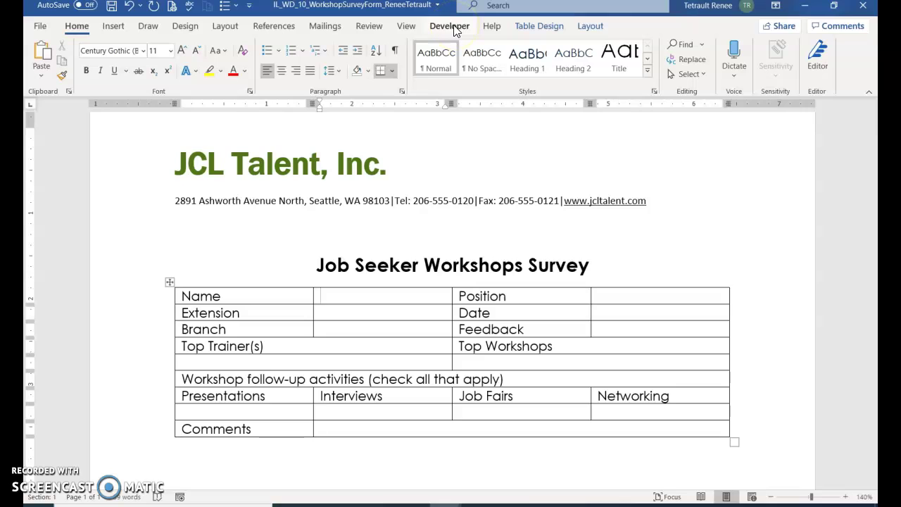
Step: Insert a Rich Text content control in the blank cell beside Name and title it "Full Name"
{"action": "left_click", "coordinate": [451, 28]}
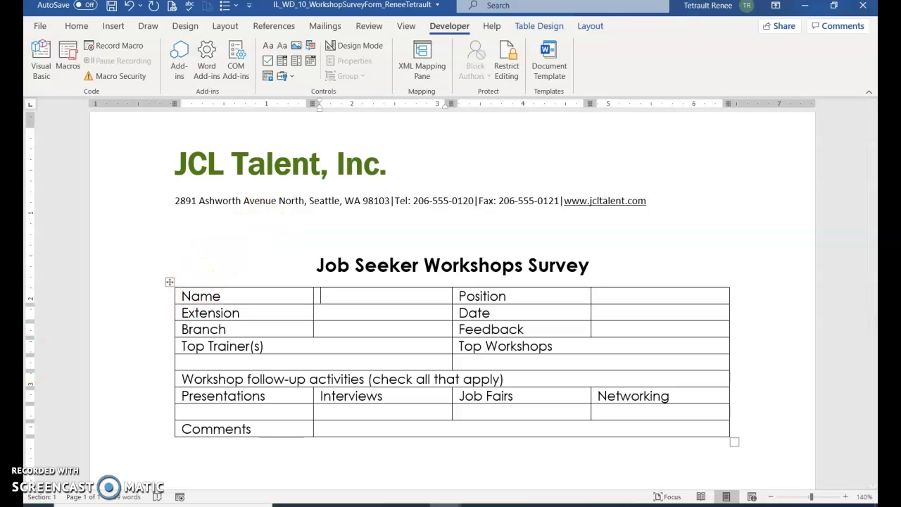
{"action": "left_click", "coordinate": [338, 300]}
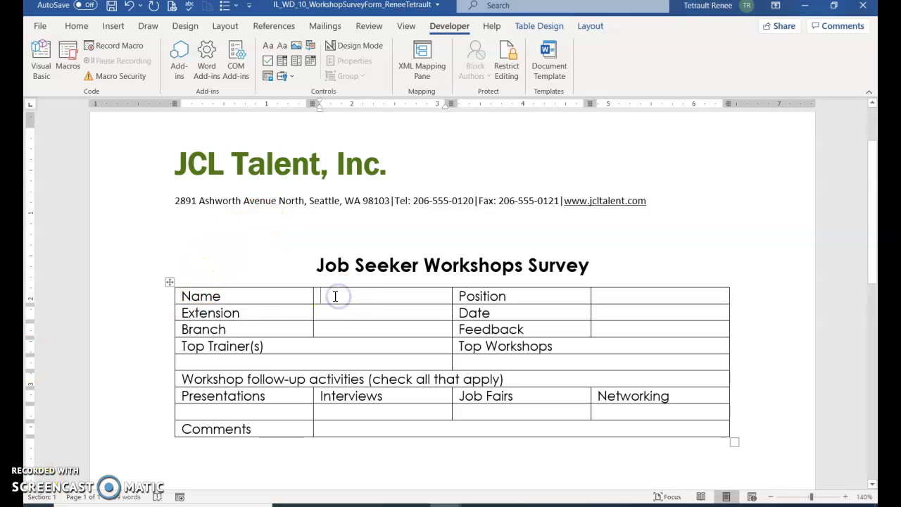
{"action": "left_click", "coordinate": [331, 292]}
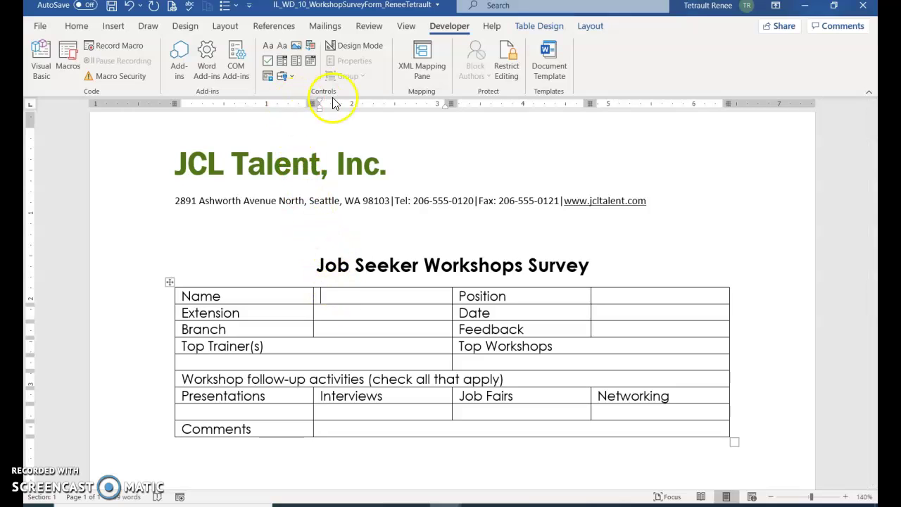
{"action": "left_click", "coordinate": [267, 48]}
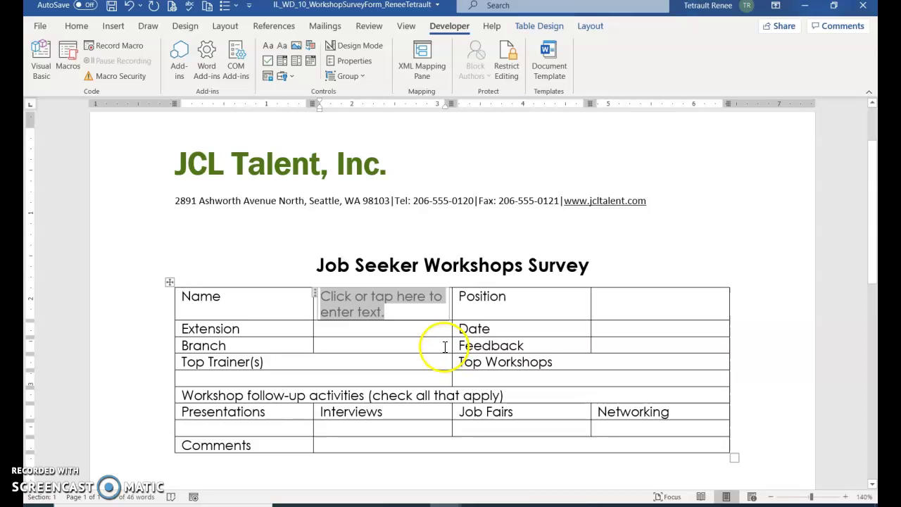
{"action": "left_click", "coordinate": [361, 62]}
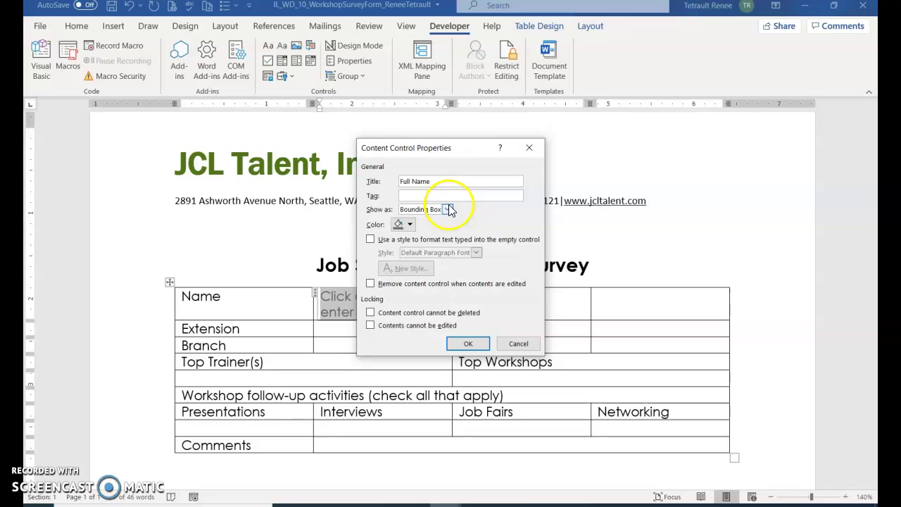
{"action": "left_click", "coordinate": [464, 345]}
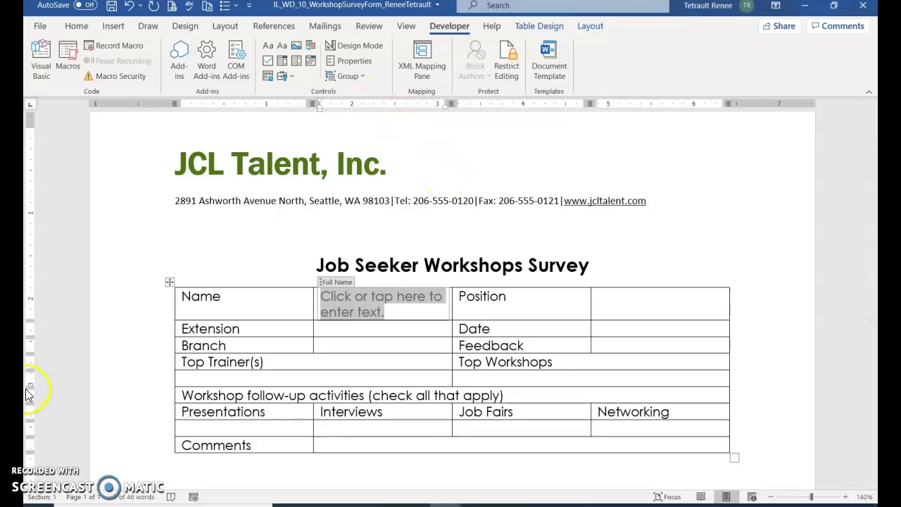
Step: Turn on Design Mode and replace the Full Name control's placeholder text with "Enter your full name here."
{"action": "left_click", "coordinate": [407, 317]}
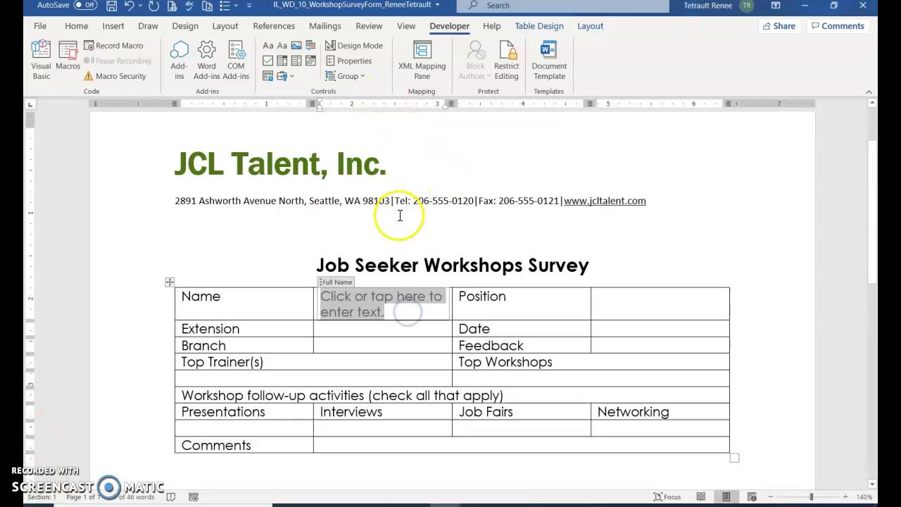
{"action": "left_click", "coordinate": [365, 47]}
{"action": "mouse_move", "coordinate": [380, 329]}
{"action": "left_mouse_down"}
{"action": "mouse_move", "coordinate": [352, 316]}
{"action": "mouse_move", "coordinate": [348, 295]}
{"action": "mouse_move", "coordinate": [336, 298]}
{"action": "mouse_move", "coordinate": [377, 320]}
{"action": "mouse_move", "coordinate": [367, 321]}
{"action": "left_mouse_up"}
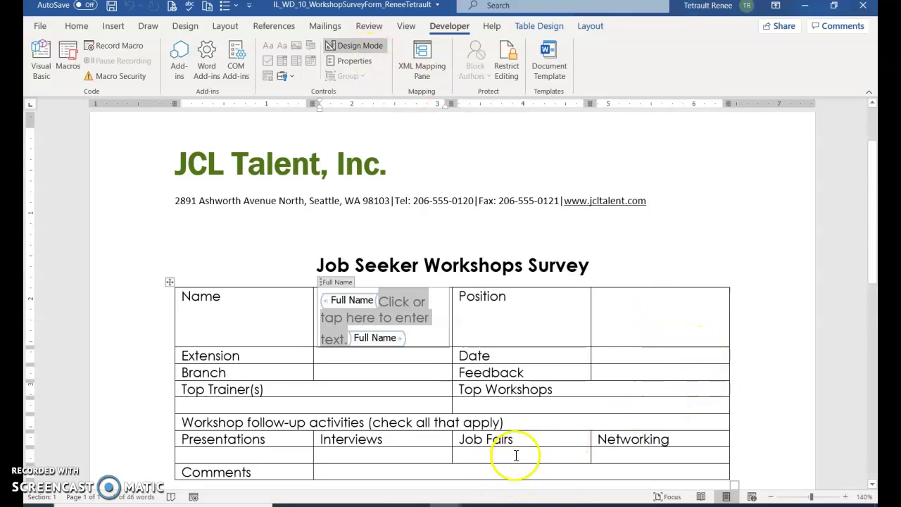
{"action": "left_click", "coordinate": [380, 294]}
{"action": "left_click_drag", "start_coordinate": [384, 302], "coordinate": [347, 339]}
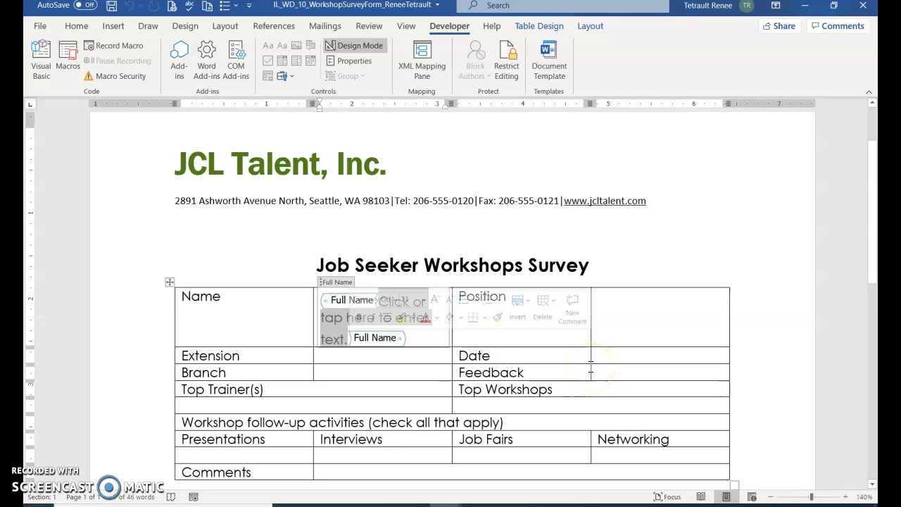
{"action": "type", "text": "Enter"}
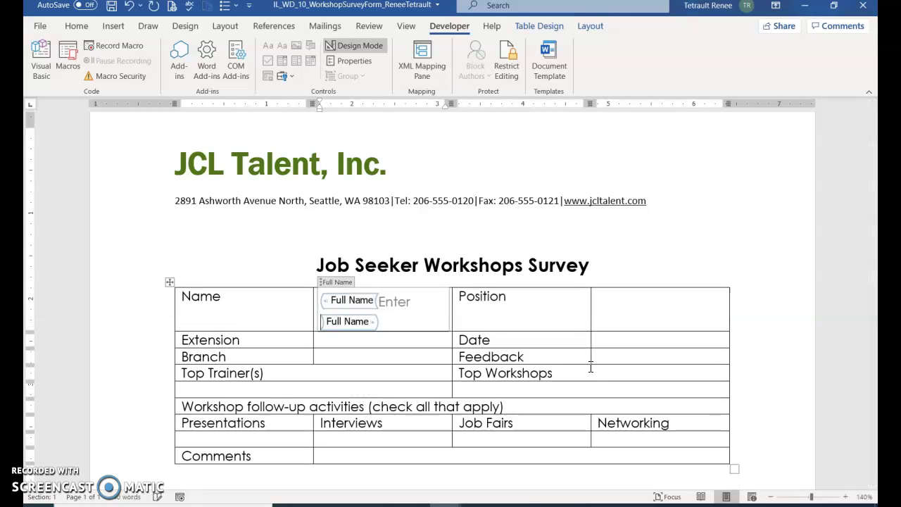
{"action": "type", "text": " your full name here."}
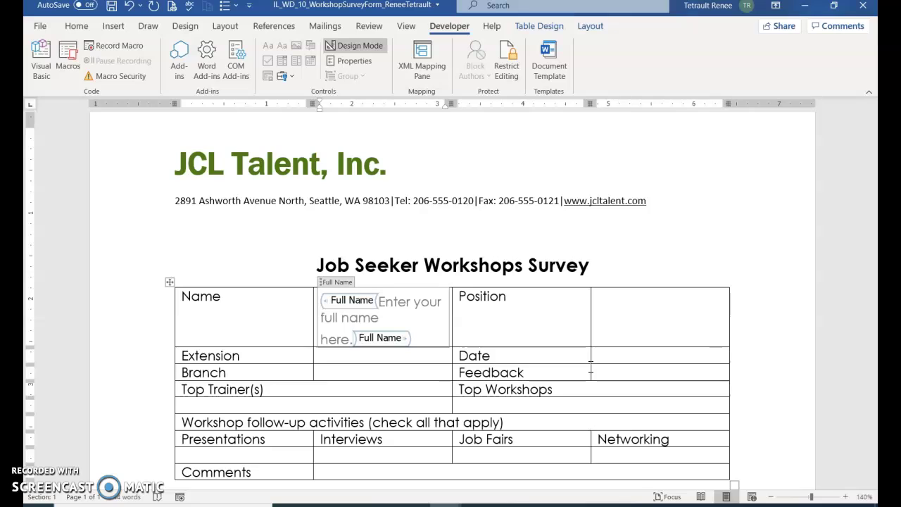
{"action": "left_click", "coordinate": [607, 356]}
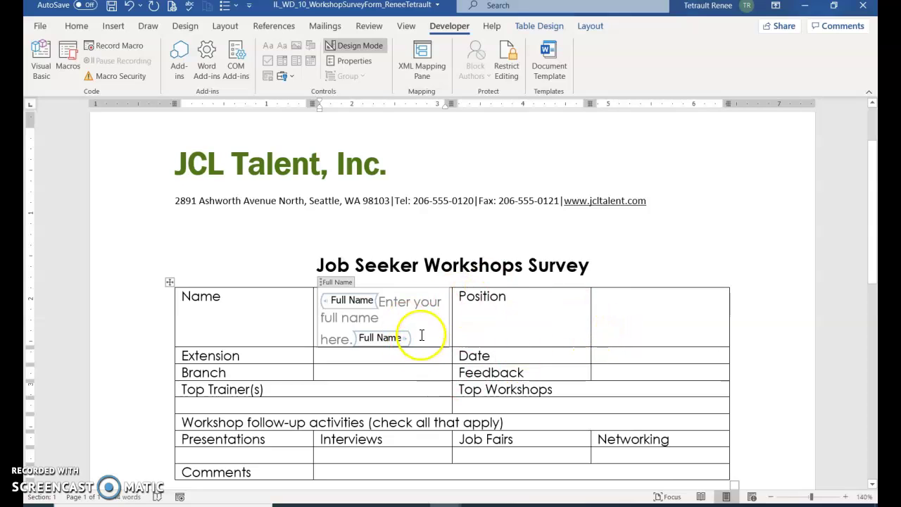
Step: Format the entire Full Name content control as 14 pt, bold, in the red theme color
{"action": "left_click", "coordinate": [344, 281]}
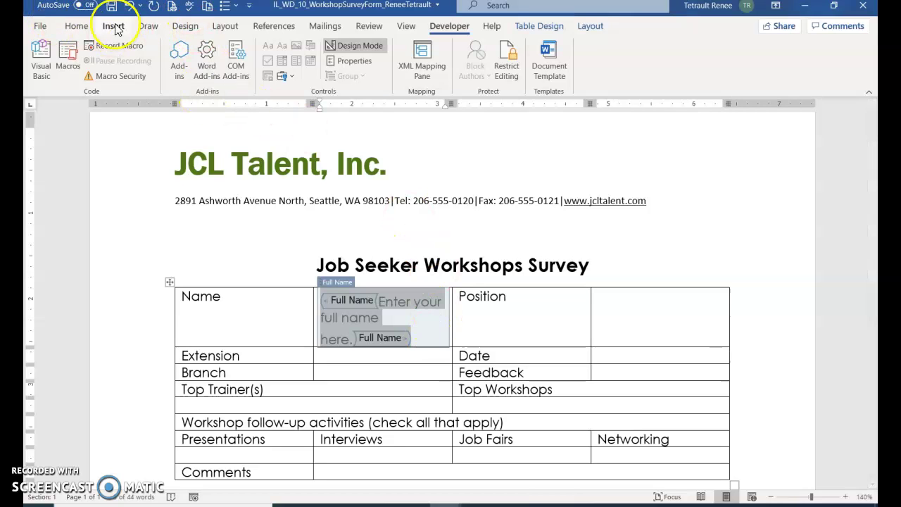
{"action": "left_click", "coordinate": [75, 26]}
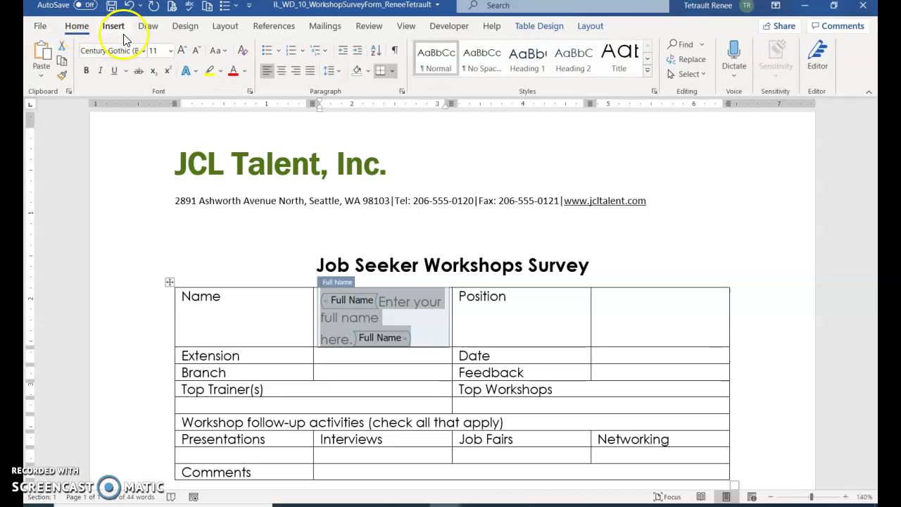
{"action": "left_click", "coordinate": [173, 52]}
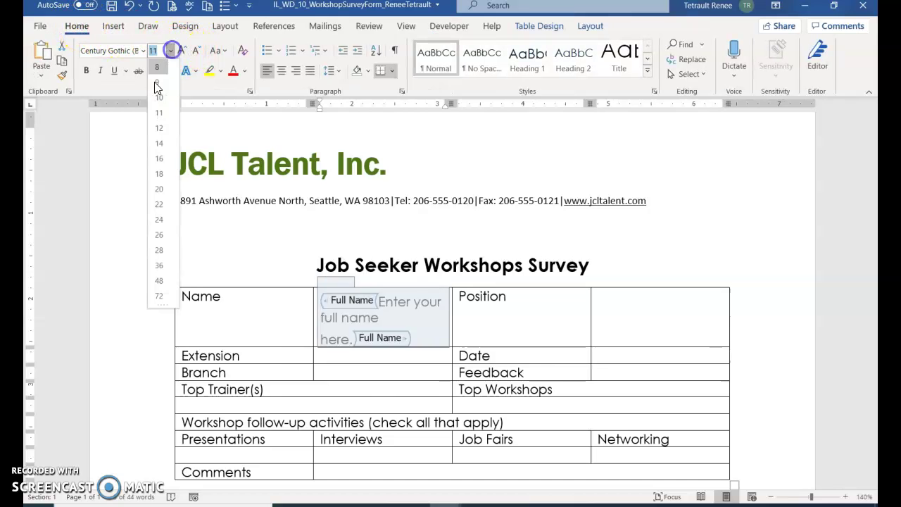
{"action": "left_click", "coordinate": [158, 145]}
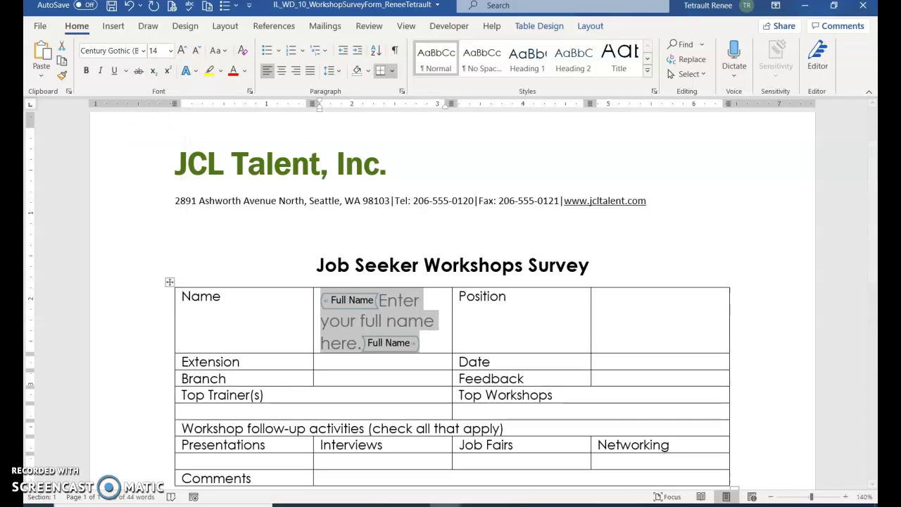
{"action": "left_click", "coordinate": [86, 71]}
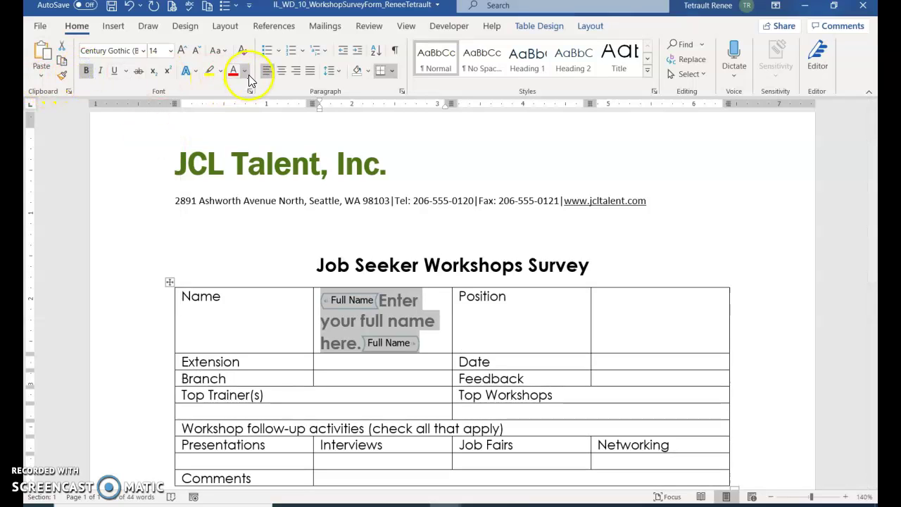
{"action": "left_click", "coordinate": [244, 71]}
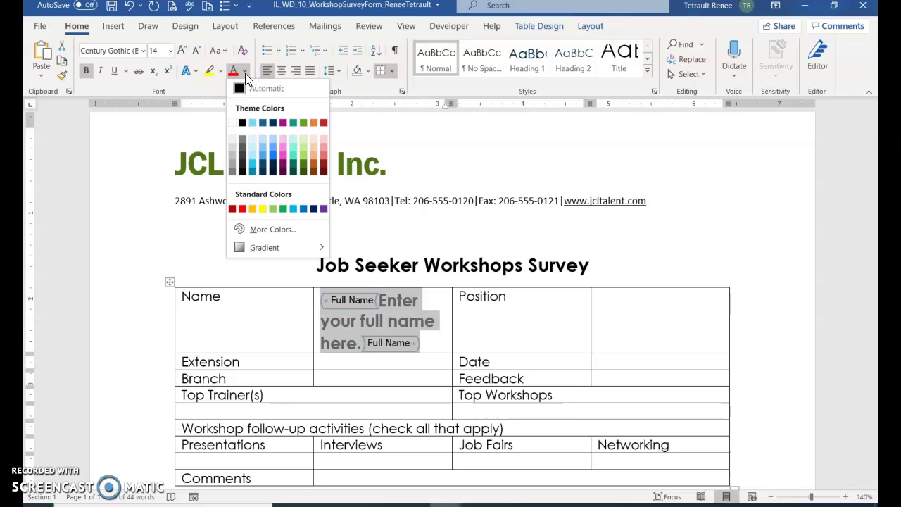
{"action": "left_click", "coordinate": [324, 124]}
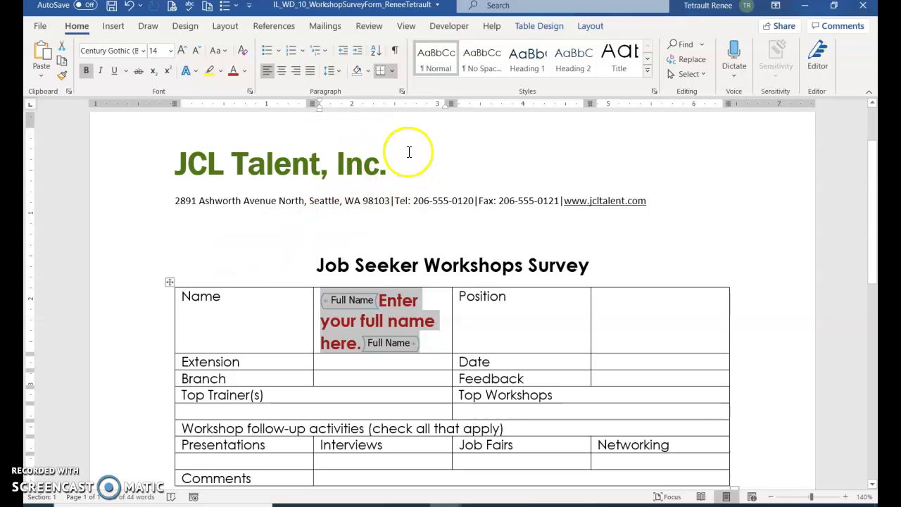
Step: Insert a Plain Text content control in the blank cell beside Position and title it "Job"
{"action": "left_click", "coordinate": [451, 28]}
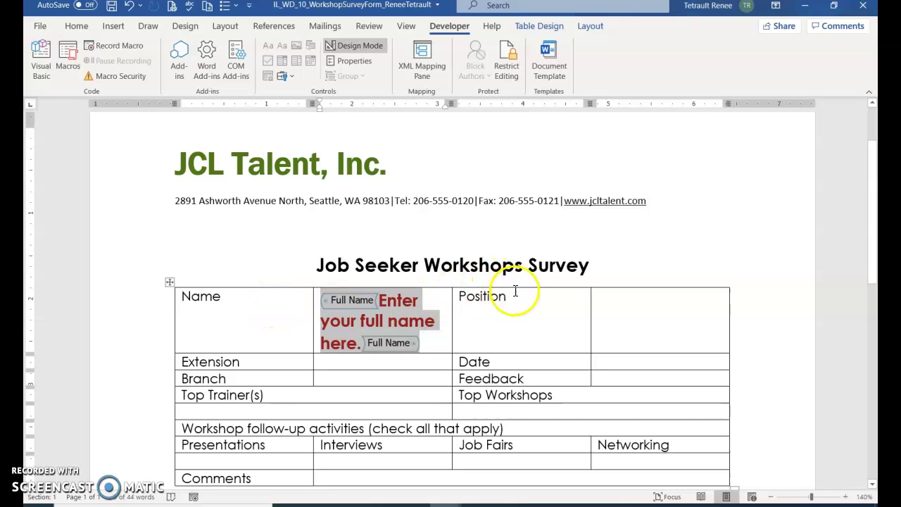
{"action": "left_click", "coordinate": [408, 318]}
{"action": "left_click", "coordinate": [618, 315]}
{"action": "left_click", "coordinate": [403, 313]}
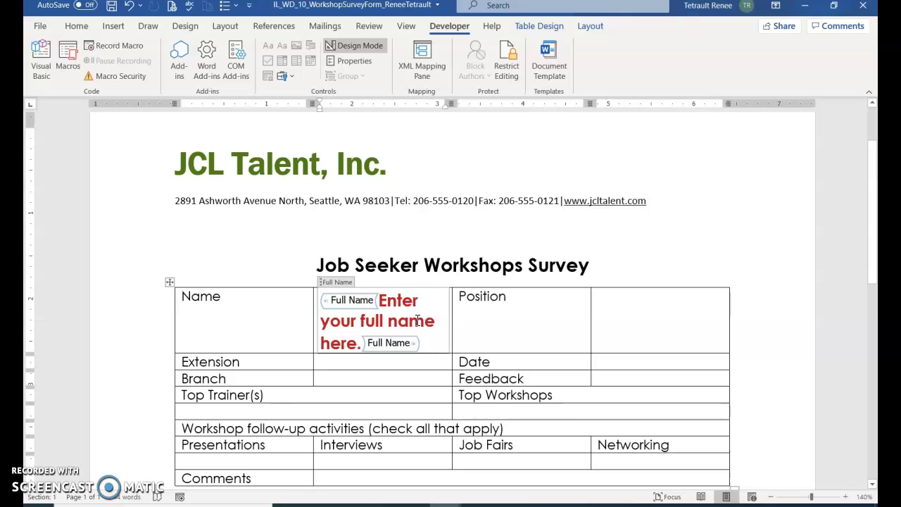
{"action": "left_click_drag", "start_coordinate": [409, 321], "coordinate": [417, 320]}
{"action": "key", "text": "Tab"}
{"action": "left_click", "coordinate": [624, 326]}
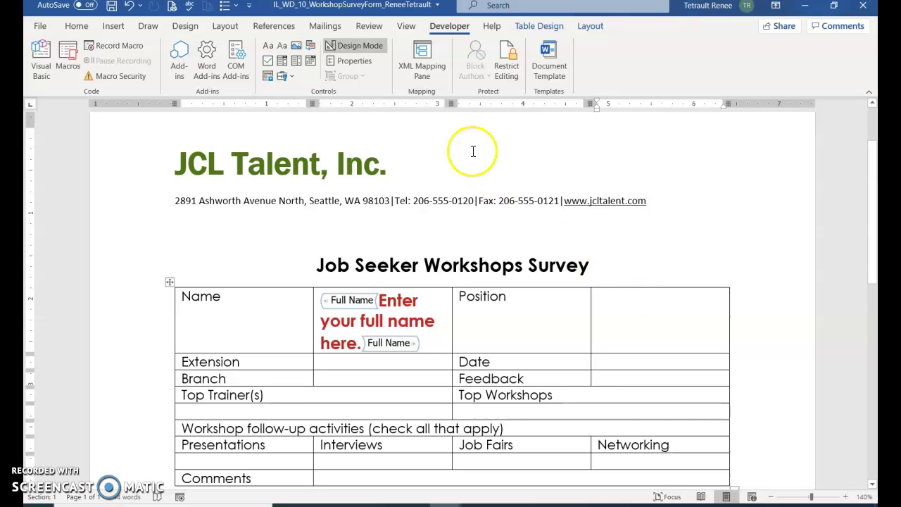
{"action": "left_click", "coordinate": [281, 52]}
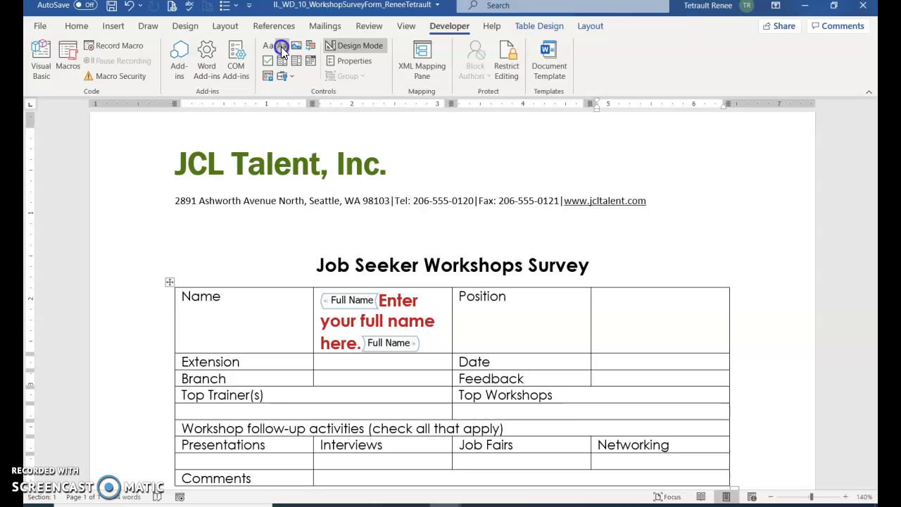
{"action": "left_click", "coordinate": [348, 61]}
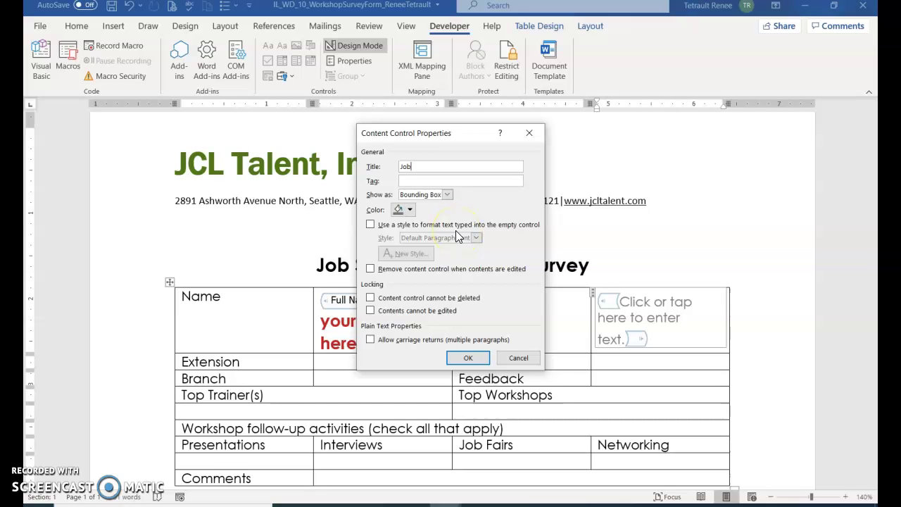
Step: Set the Job control to format text typed into it with the Strong style
{"action": "left_click", "coordinate": [371, 226]}
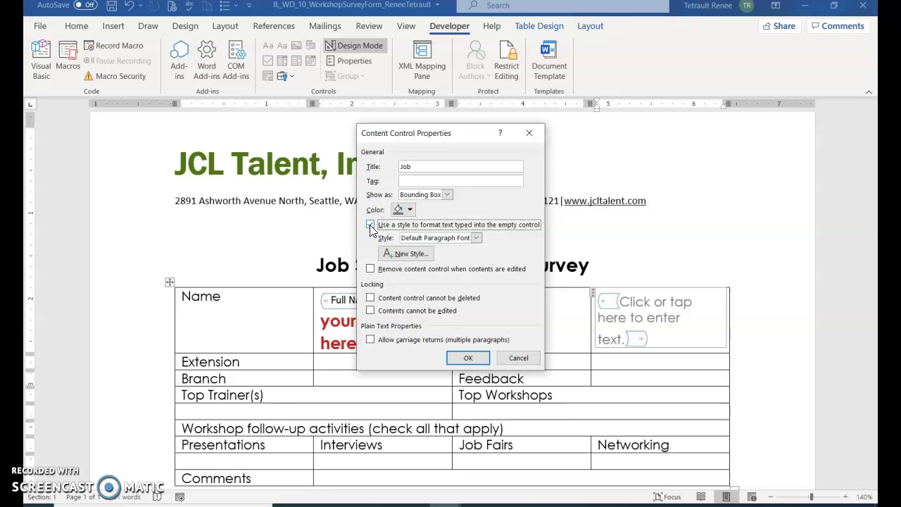
{"action": "left_click", "coordinate": [477, 239]}
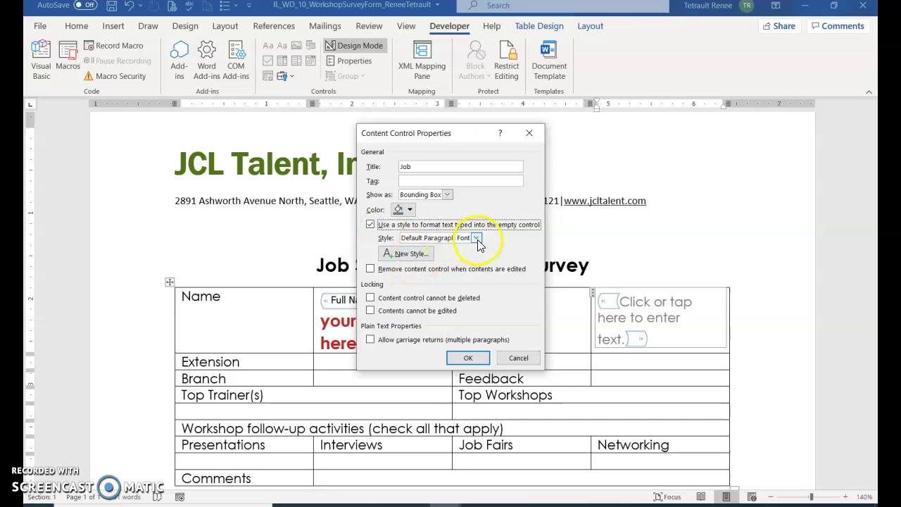
{"action": "left_click", "coordinate": [477, 239]}
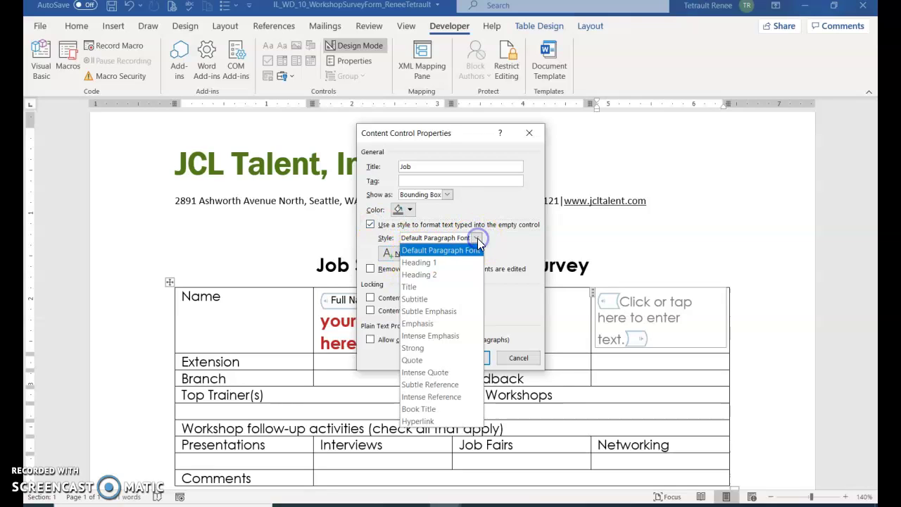
{"action": "left_click", "coordinate": [429, 349]}
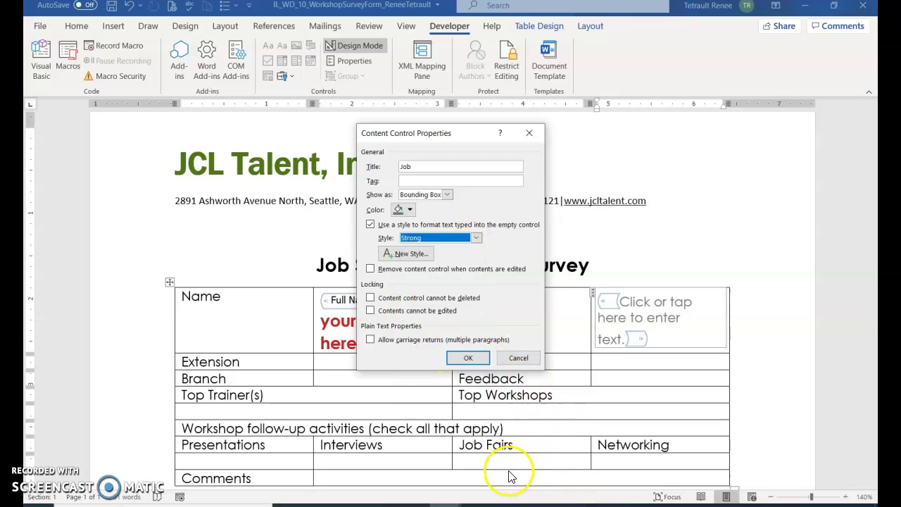
{"action": "left_click", "coordinate": [468, 358]}
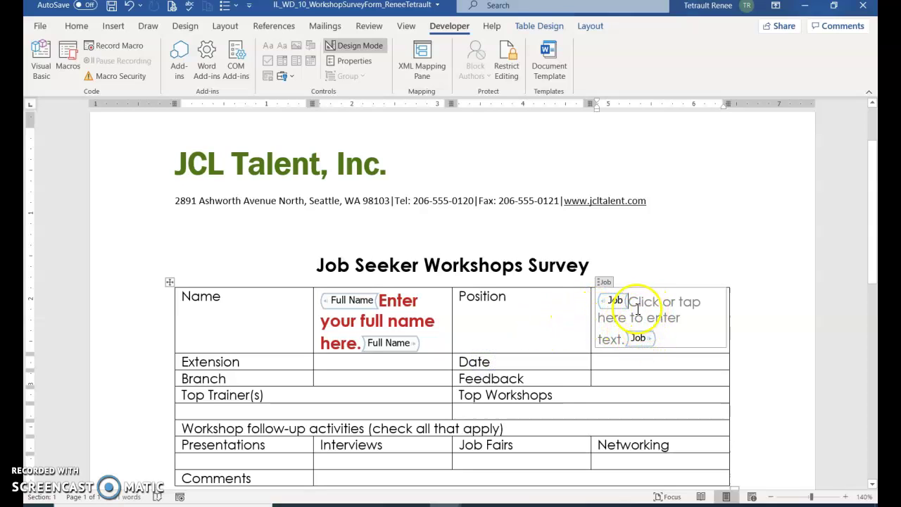
Step: Replace the Job control's placeholder text with "Enter your job title here."
{"action": "left_click_drag", "start_coordinate": [631, 303], "coordinate": [627, 341]}
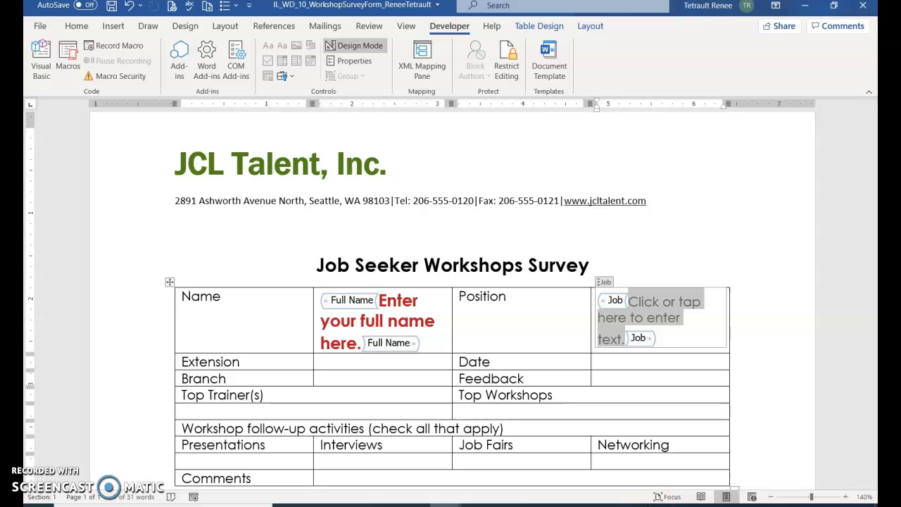
{"action": "type", "text": "Ent"}
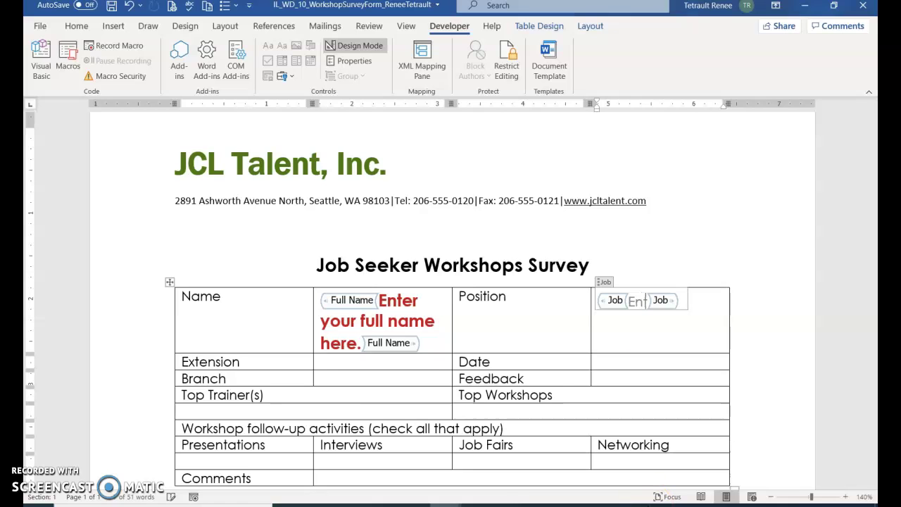
{"action": "type", "text": "er your job"}
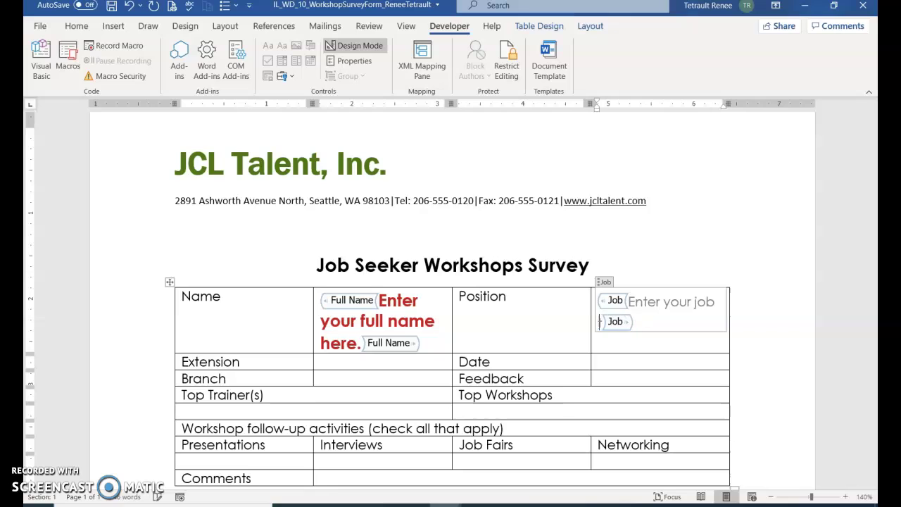
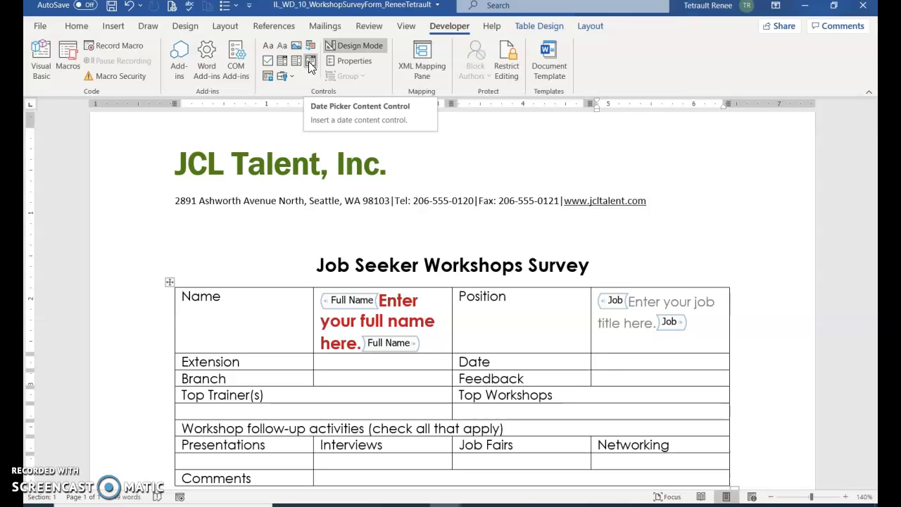
Step: Insert a Date Picker content control beside Date, titled "Current Date", with the MMMM d, yyyy date format
{"action": "left_click", "coordinate": [311, 63]}
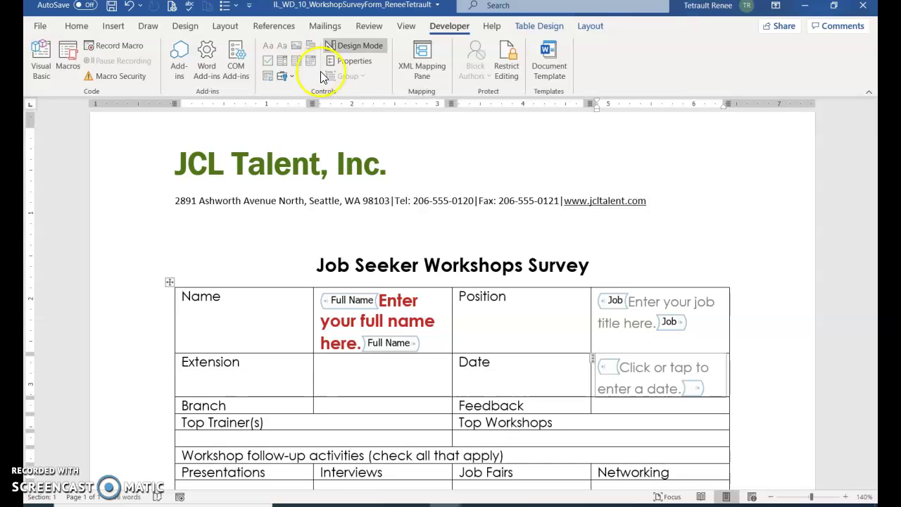
{"action": "left_click", "coordinate": [348, 61]}
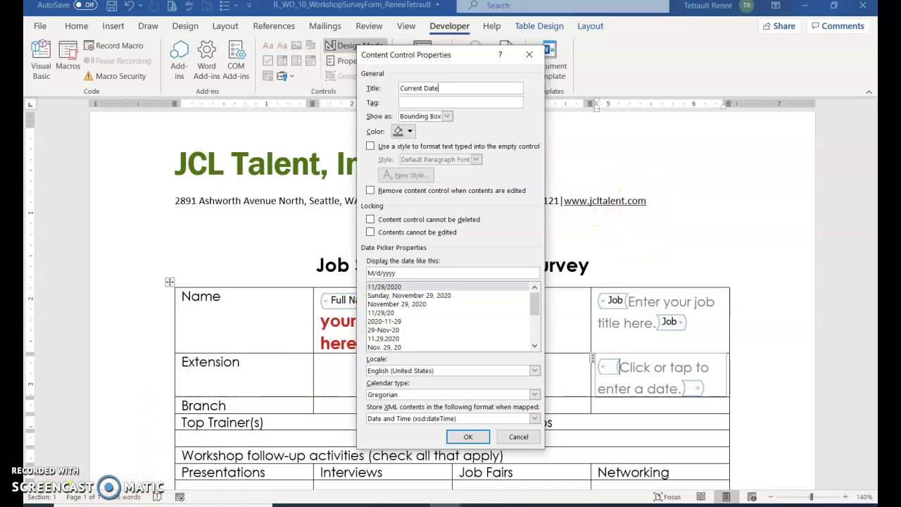
{"action": "left_click", "coordinate": [481, 89]}
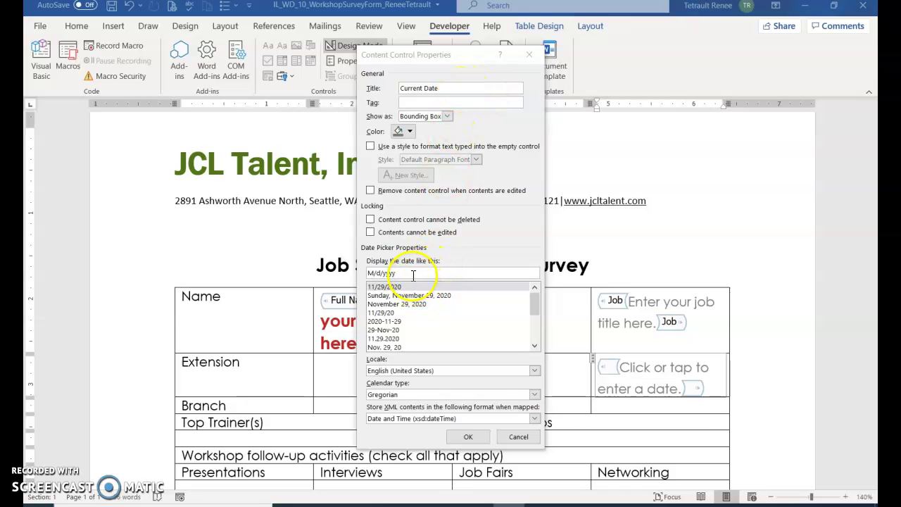
{"action": "left_click", "coordinate": [386, 306]}
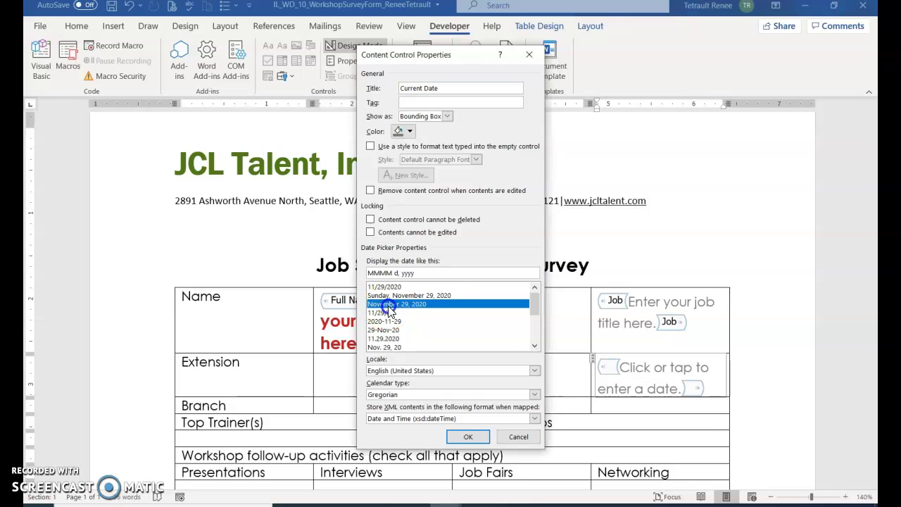
{"action": "left_click", "coordinate": [468, 437]}
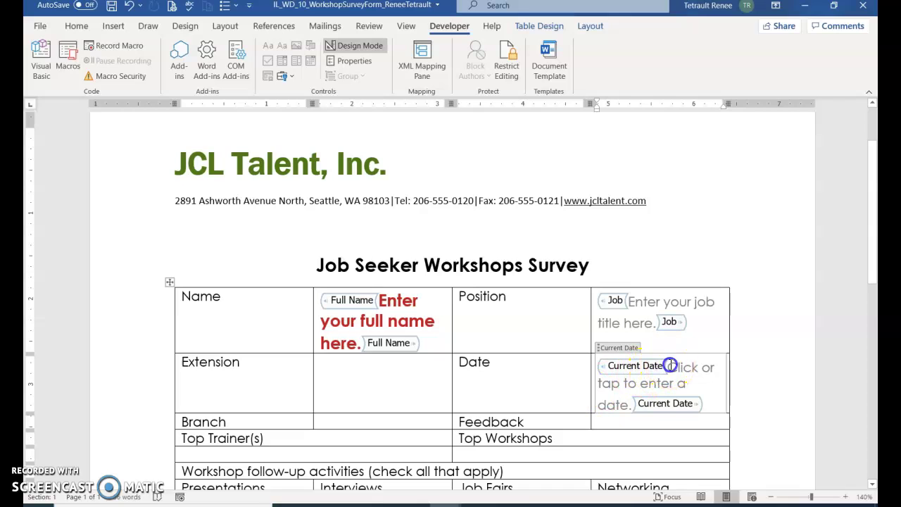
Step: Replace the Current Date control's placeholder with "Click the down arrow to show a calendar and select the current date."
{"action": "left_click", "coordinate": [635, 403]}
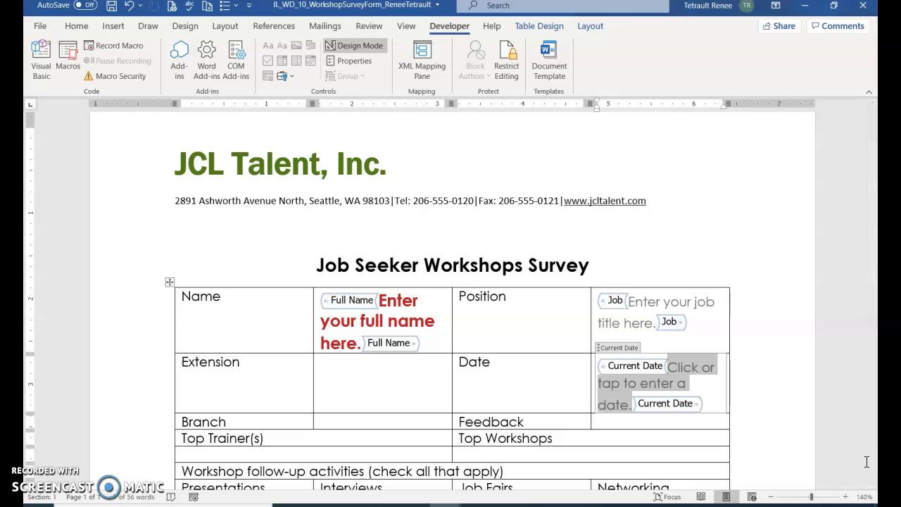
{"action": "type", "text": "Click the down arrow to show a calendar and select the current date."}
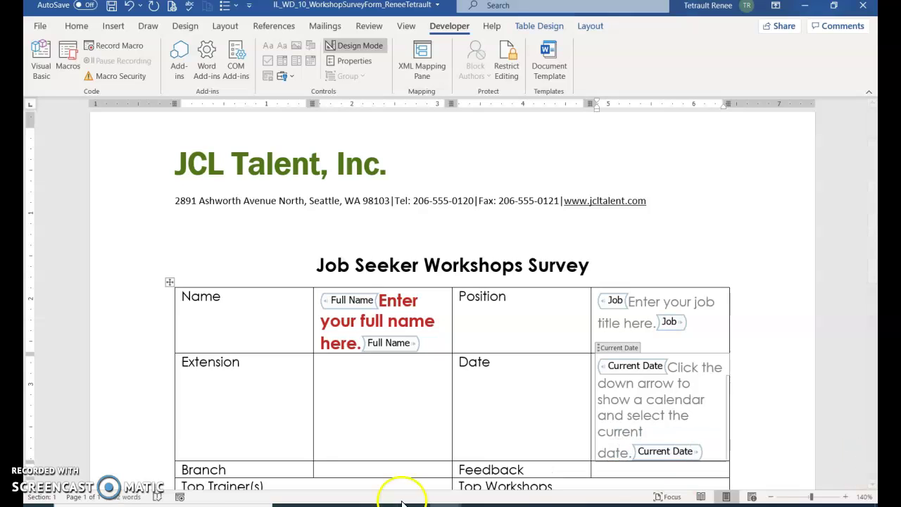
Step: Insert a Picture content control in the blank cell below Top Trainer(s) and title it "Insert up to three pictures"
{"action": "scroll", "coordinate": [728, 362], "scroll_direction": "down", "scroll_amount": 1}
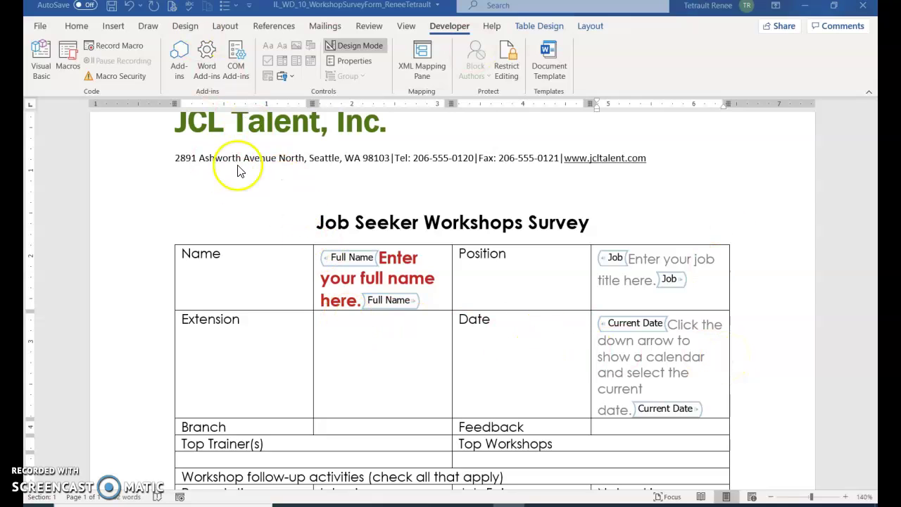
{"action": "scroll", "coordinate": [176, 183], "scroll_direction": "down", "scroll_amount": 3}
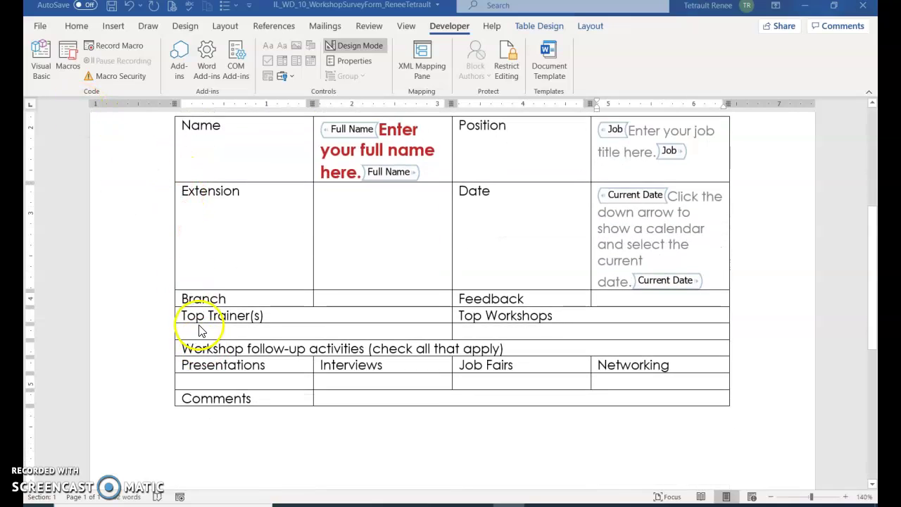
{"action": "left_click", "coordinate": [207, 331]}
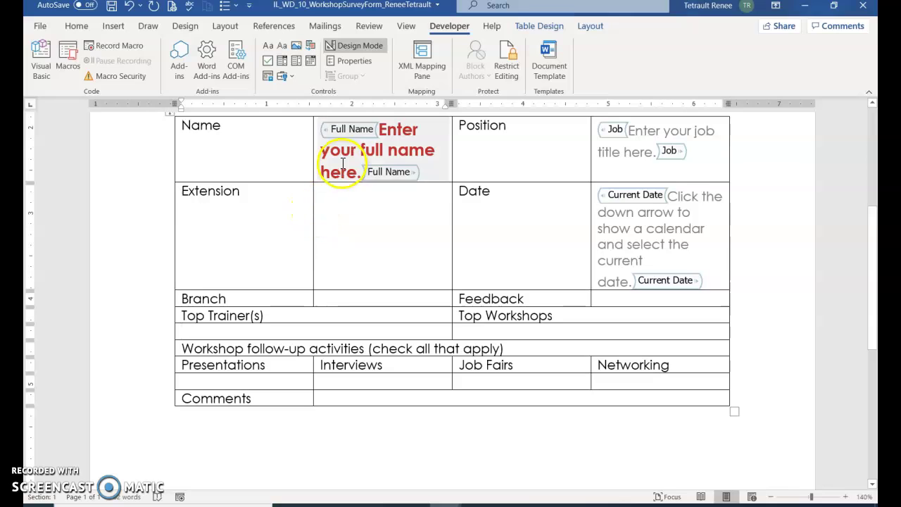
{"action": "left_click", "coordinate": [296, 45]}
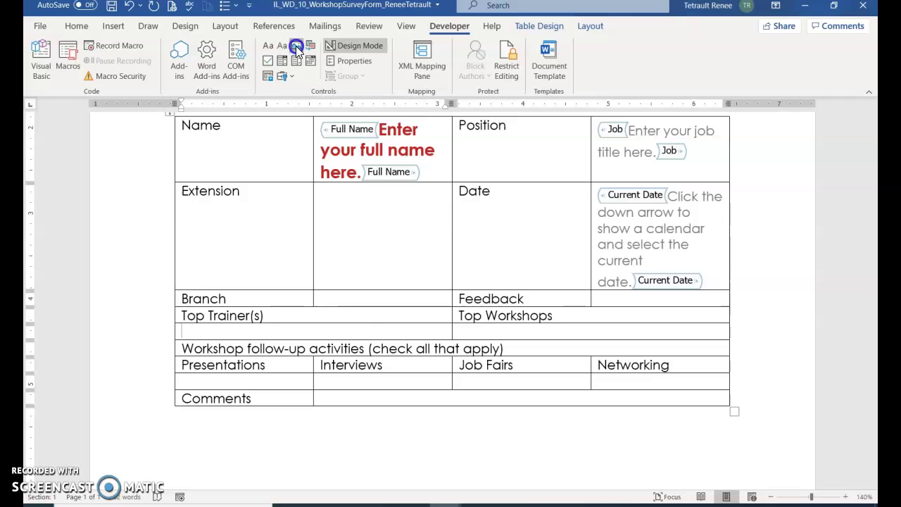
{"action": "left_click", "coordinate": [345, 62]}
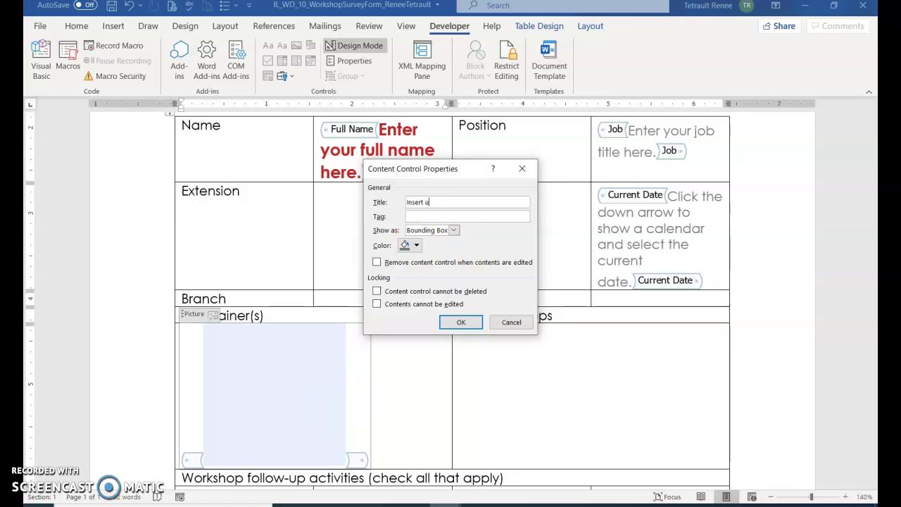
{"action": "type", "text": "p to three pictures"}
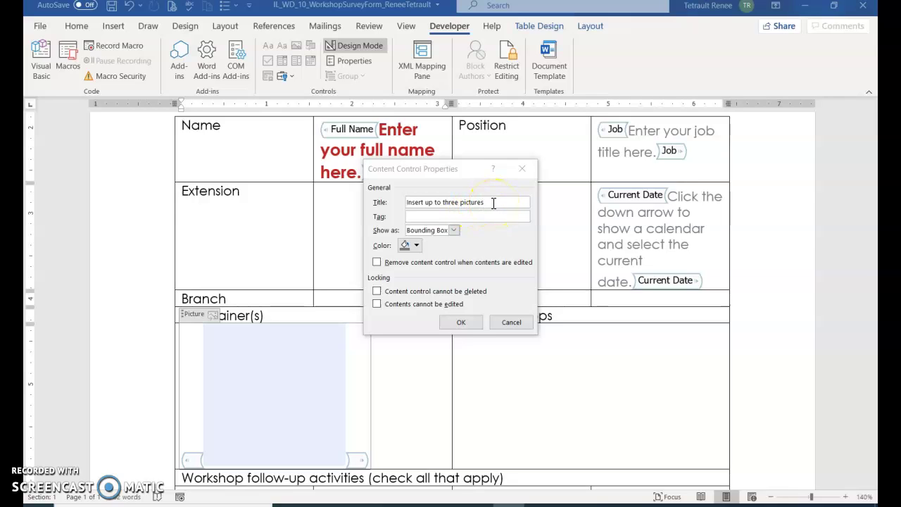
{"action": "left_click", "coordinate": [451, 322]}
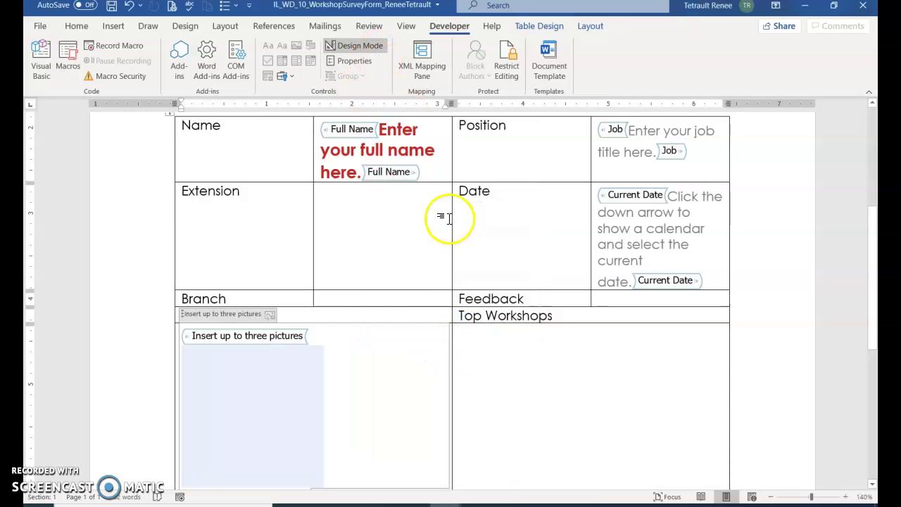
Step: Turn off Design Mode and apply a Repeating Section content control to the whole picture control
{"action": "left_click", "coordinate": [369, 44]}
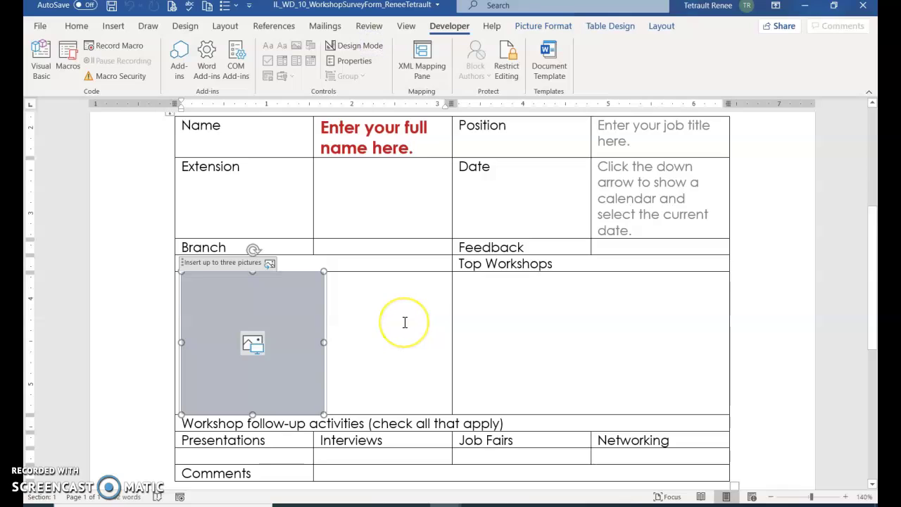
{"action": "left_click", "coordinate": [227, 386]}
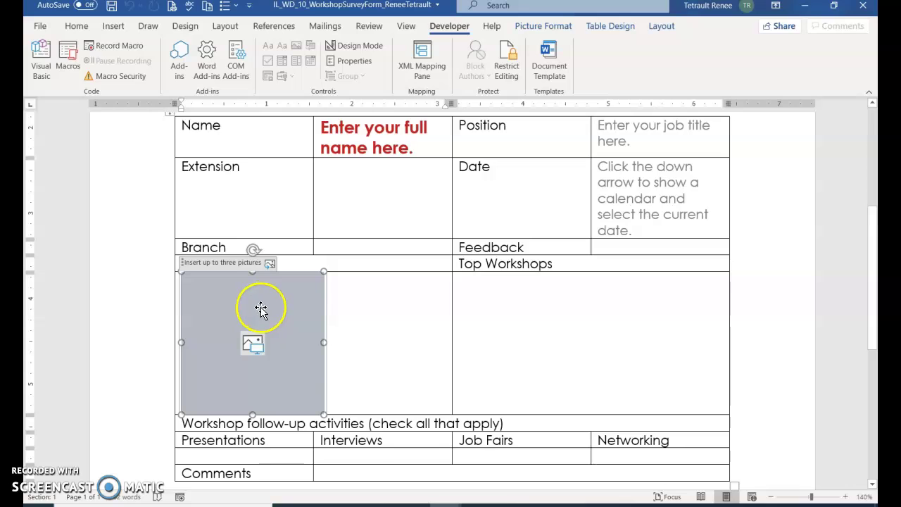
{"action": "left_click", "coordinate": [208, 263]}
{"action": "left_click", "coordinate": [217, 323]}
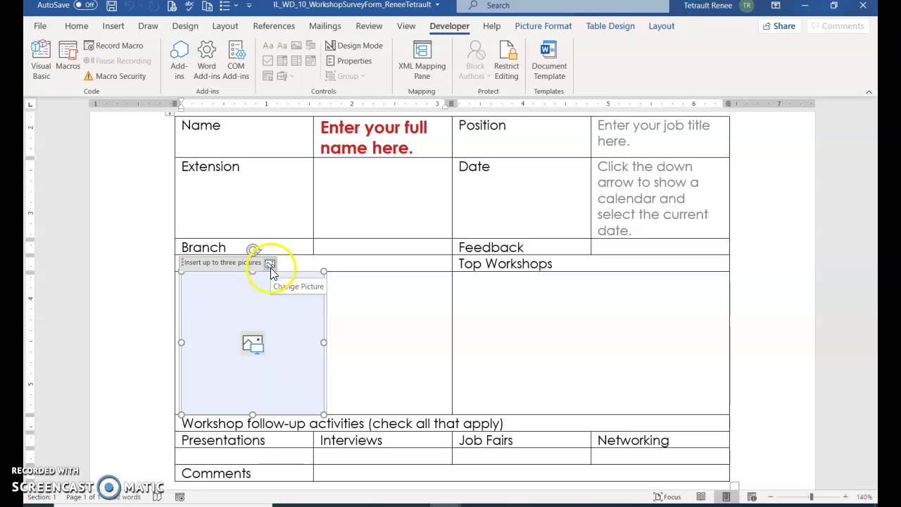
{"action": "left_click", "coordinate": [254, 249]}
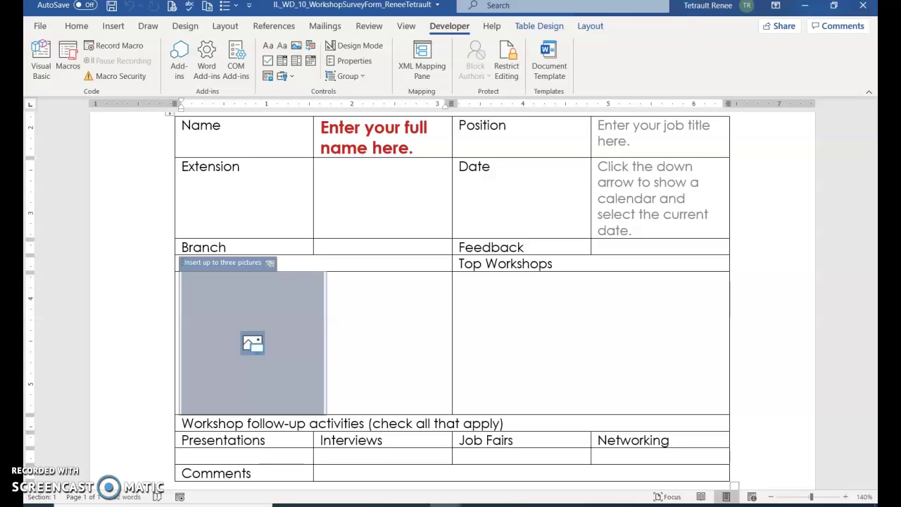
{"action": "left_click", "coordinate": [307, 315]}
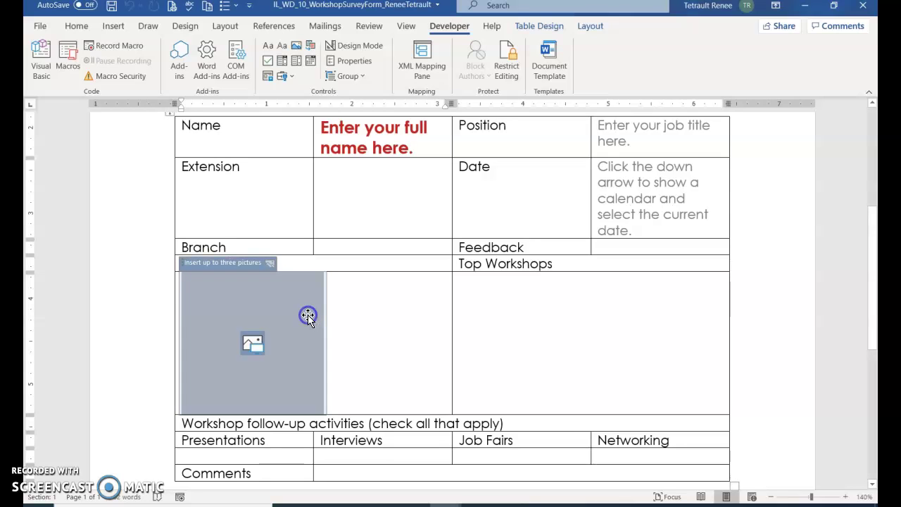
{"action": "left_click", "coordinate": [266, 76]}
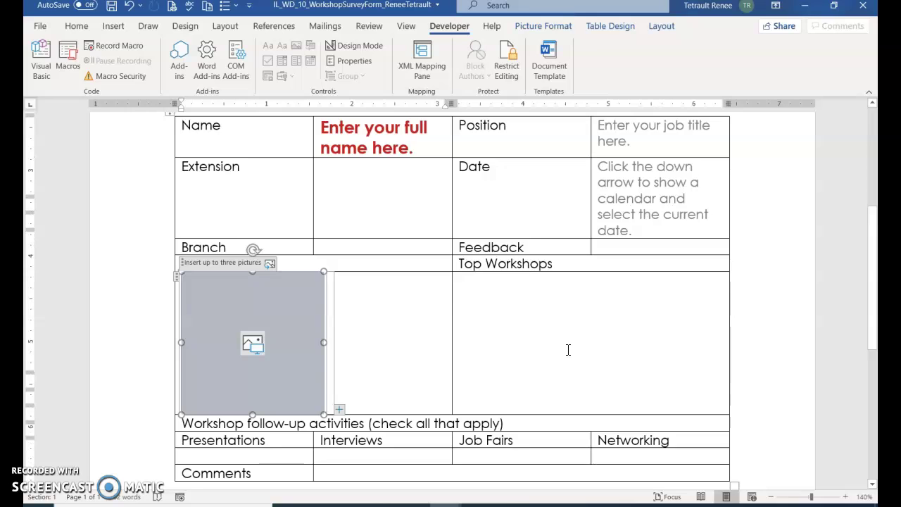
{"action": "scroll", "coordinate": [422, 393], "scroll_direction": "down", "scroll_amount": 2}
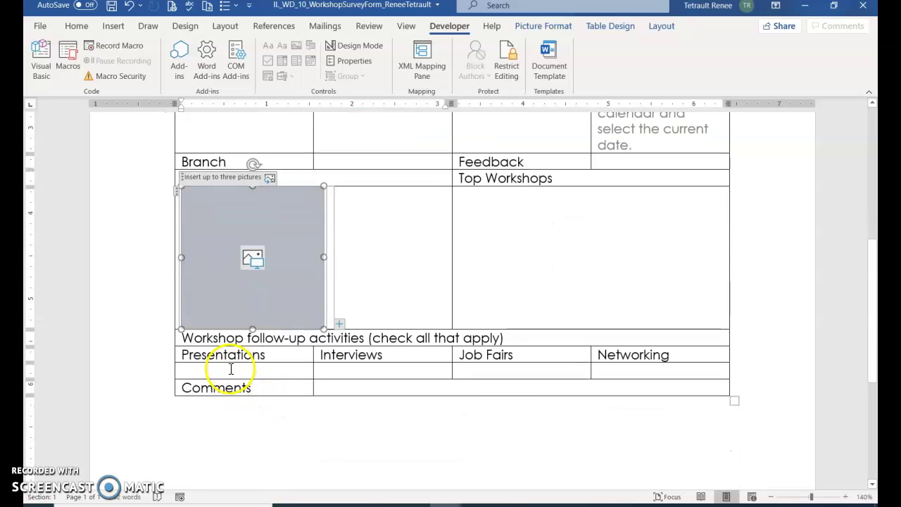
Step: Insert a Check Box content control in the cell below Presentations, titled "Activity" and formatted with the Title style
{"action": "left_click", "coordinate": [231, 369]}
{"action": "left_click", "coordinate": [287, 273]}
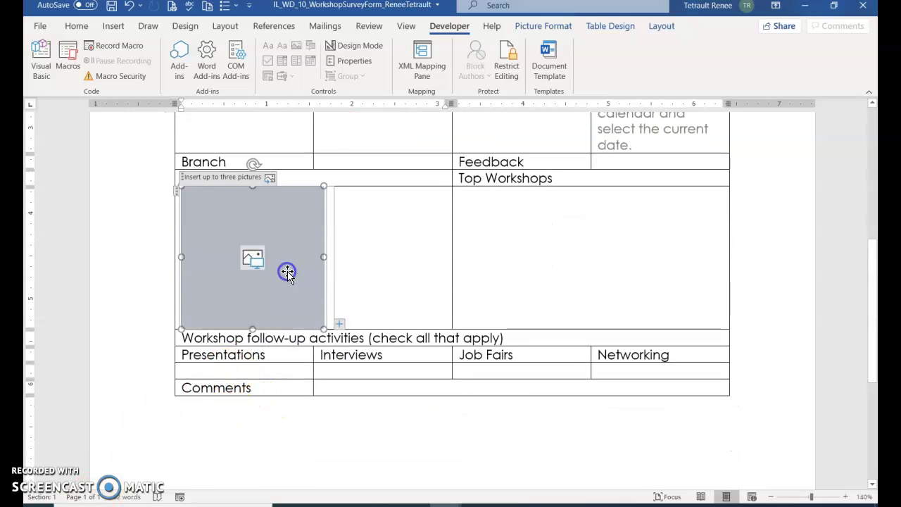
{"action": "left_click", "coordinate": [226, 369]}
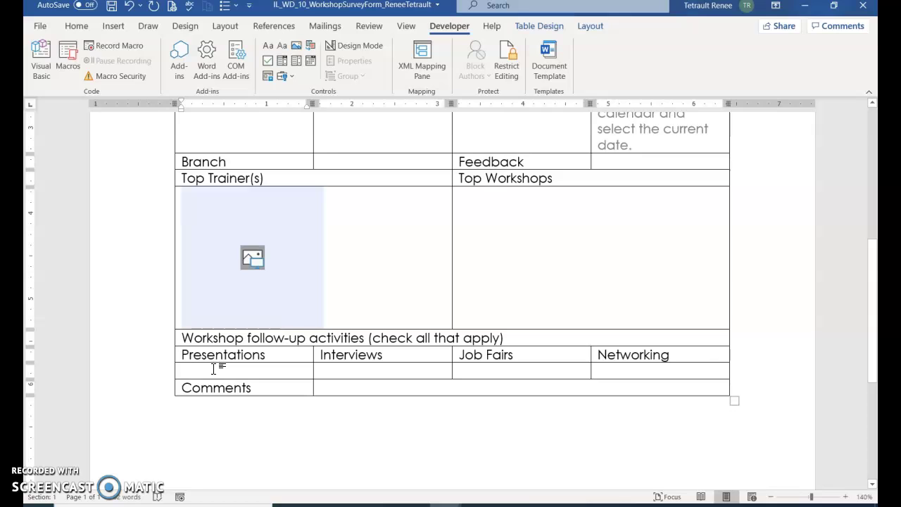
{"action": "left_click", "coordinate": [269, 62]}
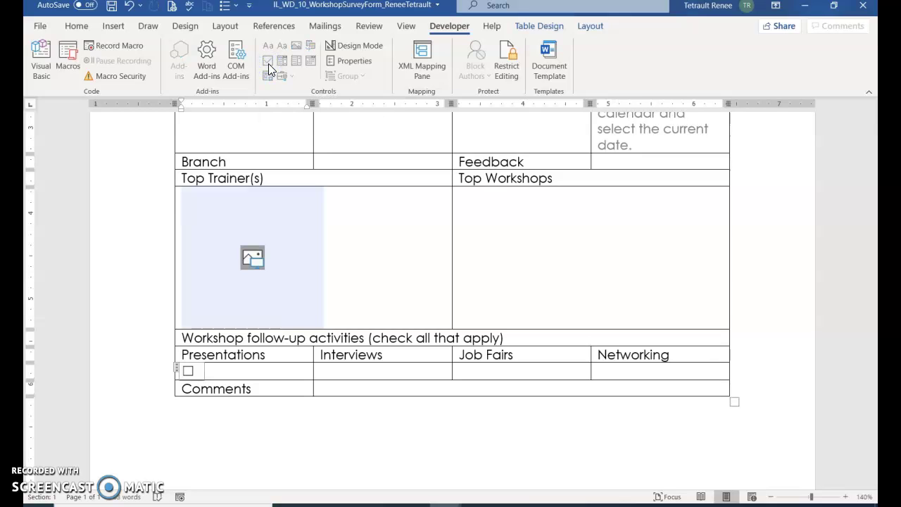
{"action": "left_click", "coordinate": [347, 61]}
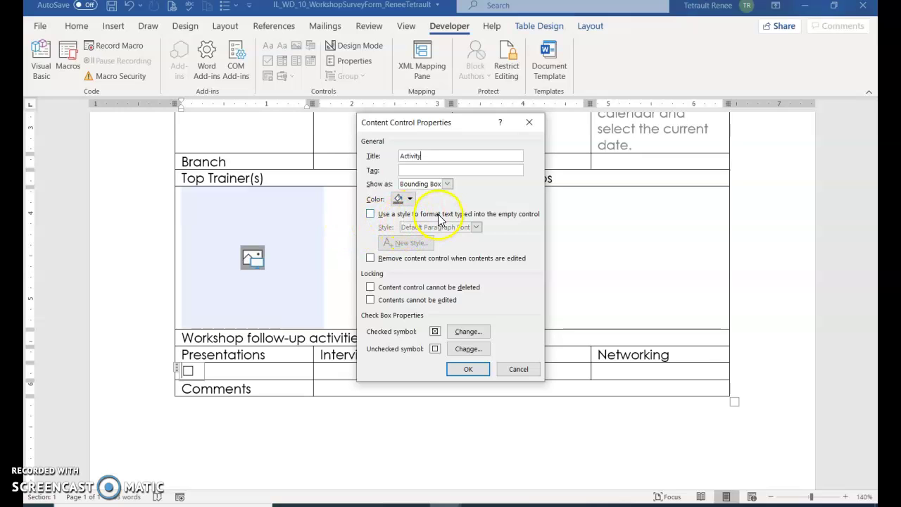
{"action": "left_click", "coordinate": [370, 214]}
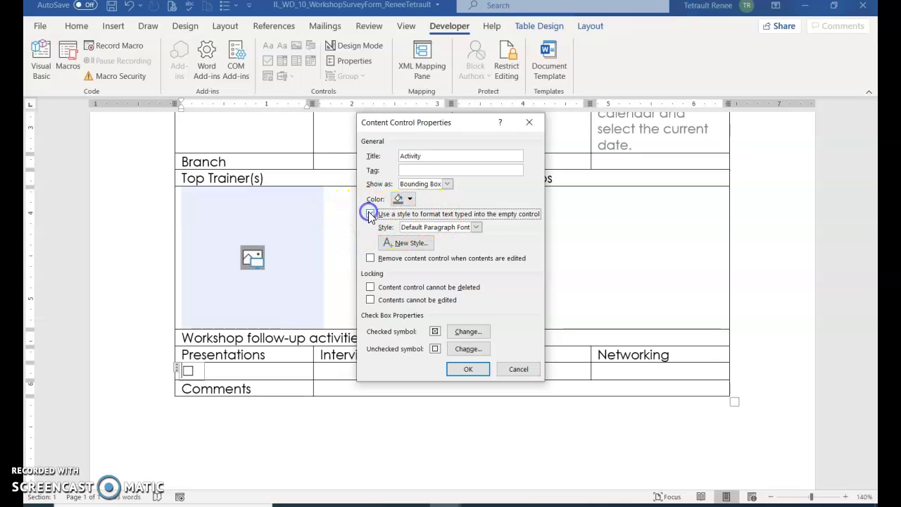
{"action": "left_click", "coordinate": [477, 228]}
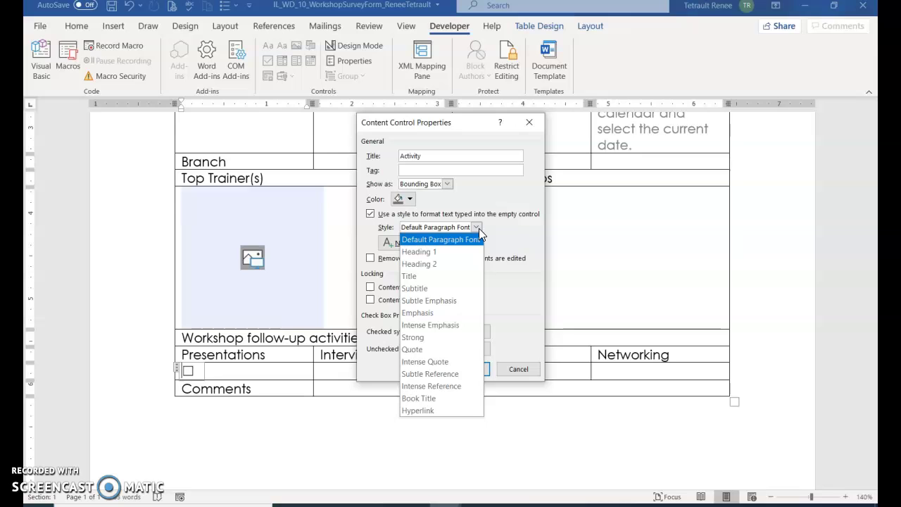
{"action": "left_click", "coordinate": [440, 275]}
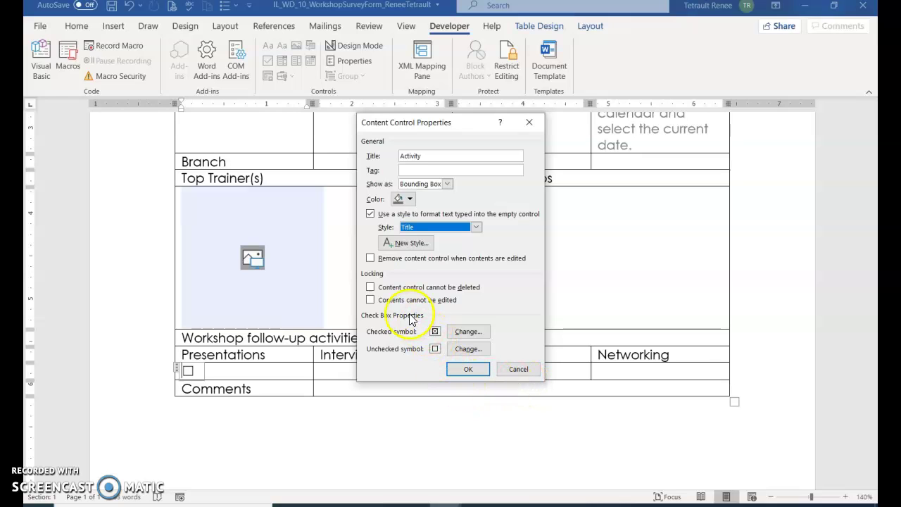
Step: Change the Activity control's checked symbol to Wingdings character code 252 and apply the control properties
{"action": "left_click", "coordinate": [468, 332]}
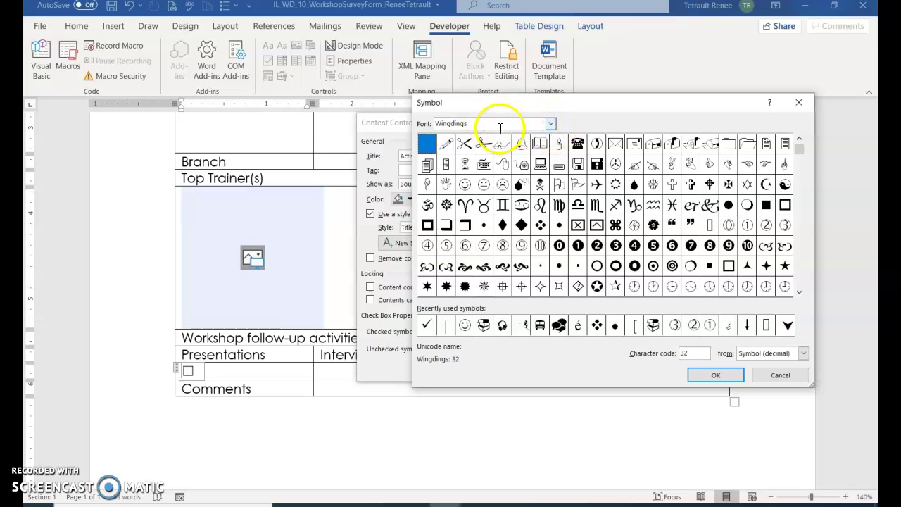
{"action": "left_click", "coordinate": [694, 350]}
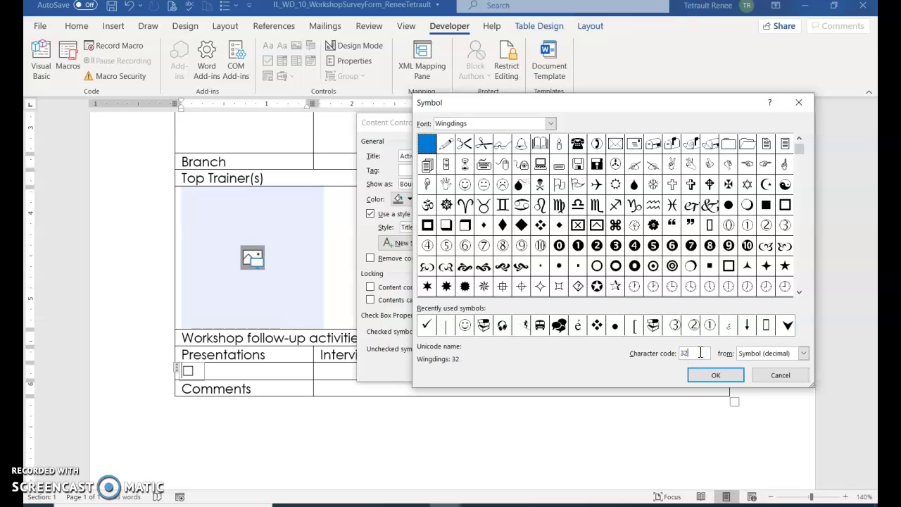
{"action": "type", "text": "255"}
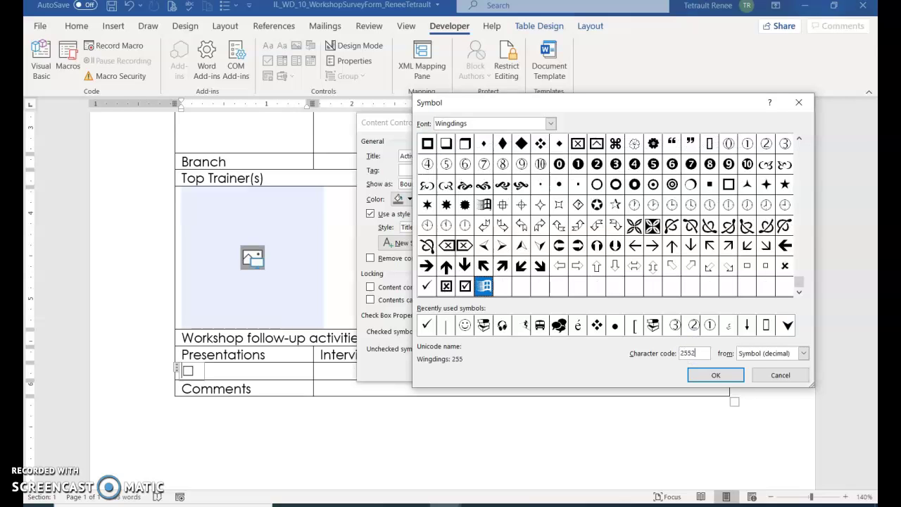
{"action": "type", "text": "2"}
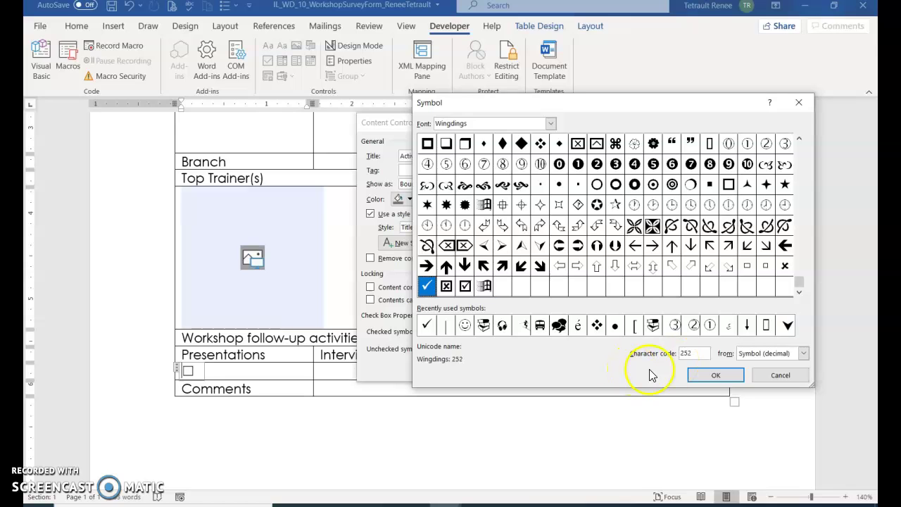
{"action": "left_click", "coordinate": [704, 380]}
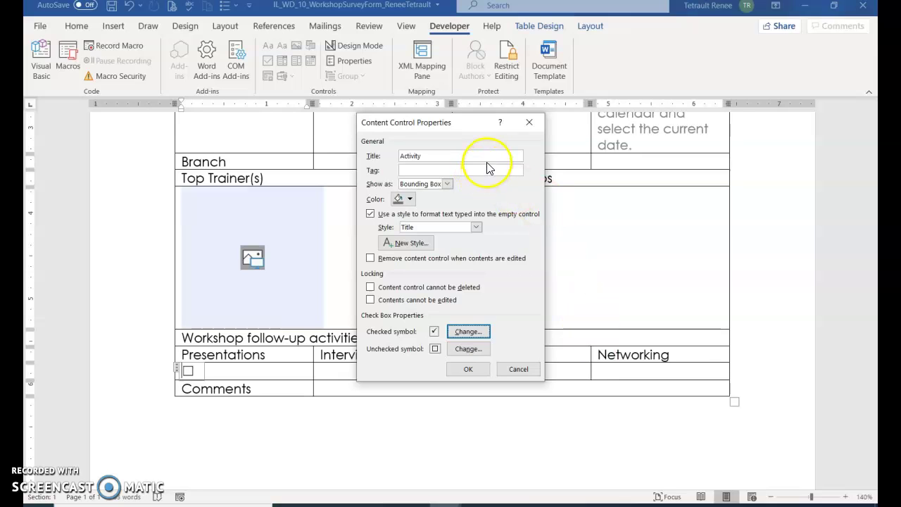
{"action": "left_click", "coordinate": [476, 369]}
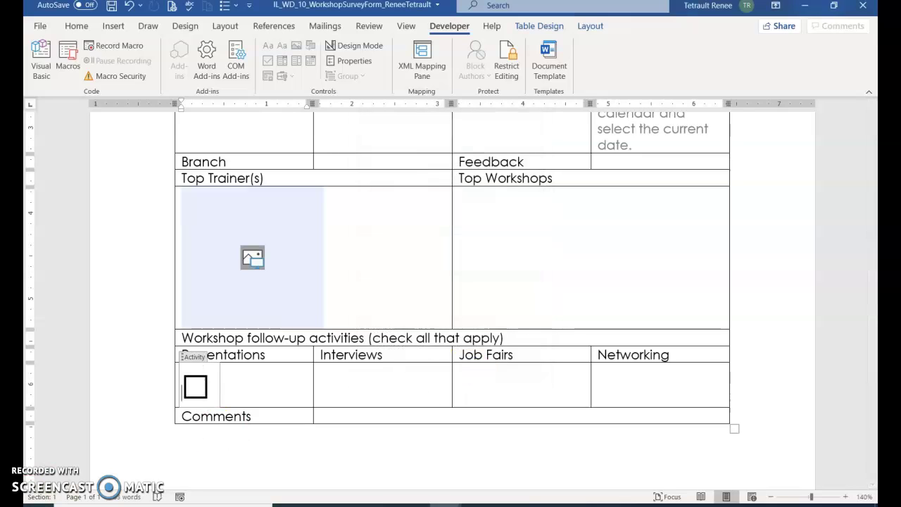
Step: Try ticking the Activity check box and copying the ticked control into the cell below Interviews
{"action": "left_click", "coordinate": [264, 382]}
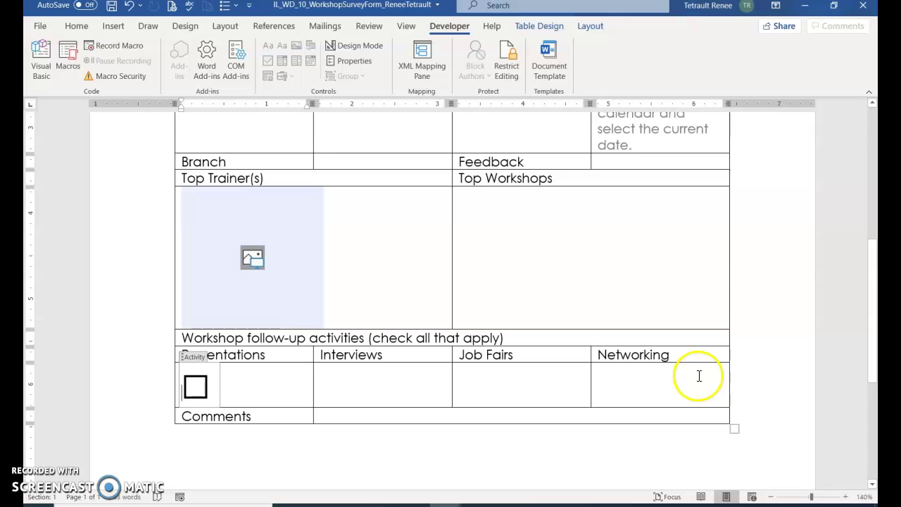
{"action": "left_click", "coordinate": [196, 383]}
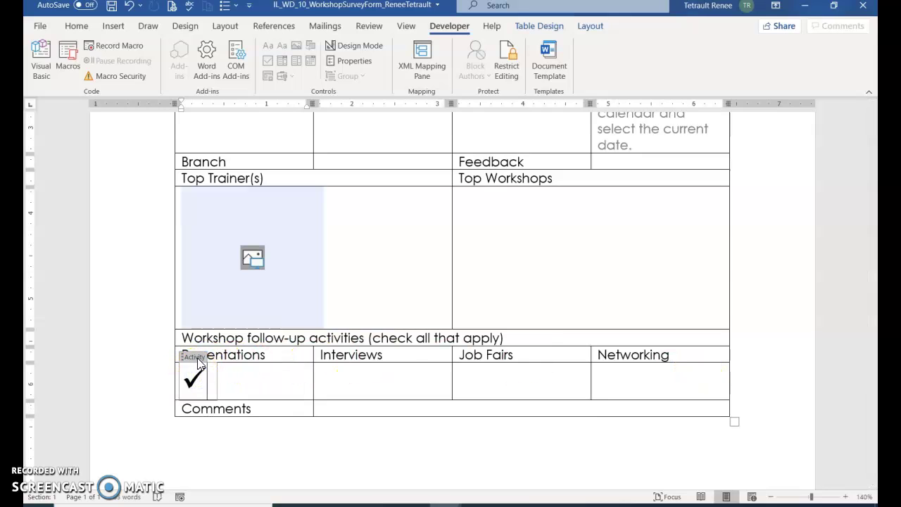
{"action": "left_click", "coordinate": [195, 357]}
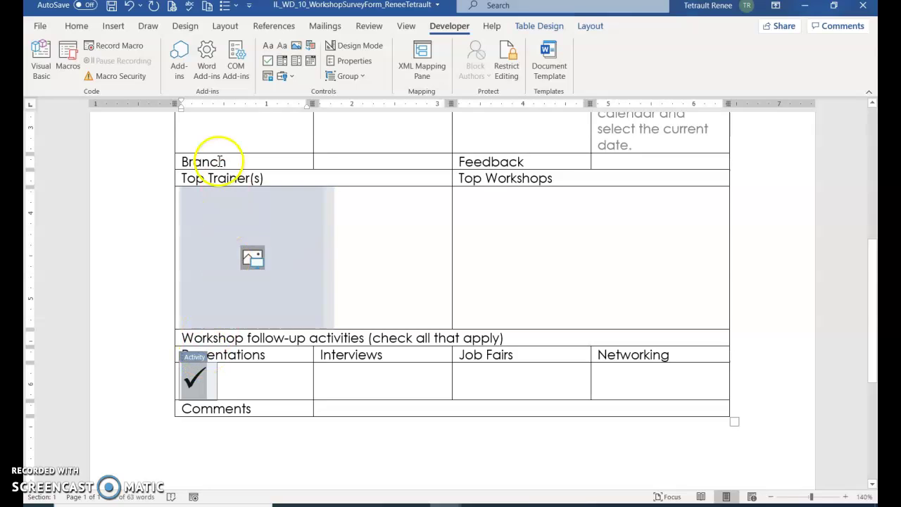
{"action": "left_click", "coordinate": [76, 25]}
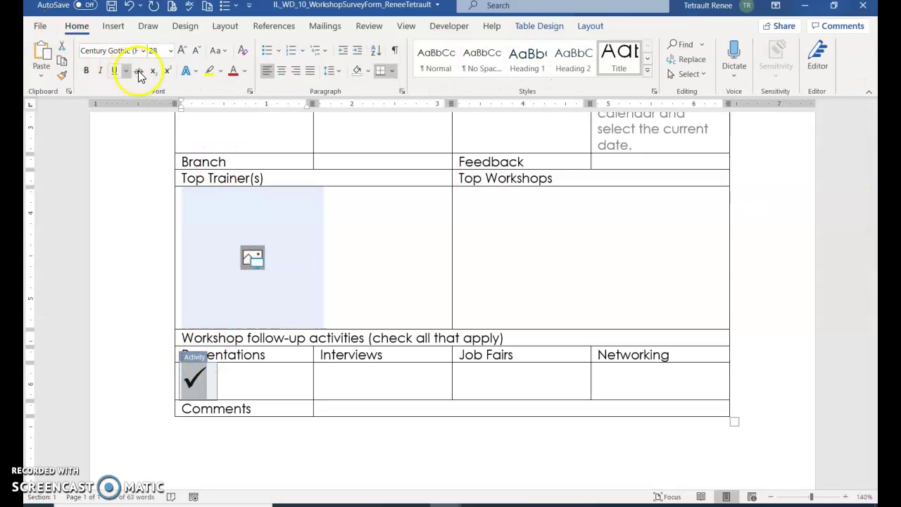
{"action": "left_click", "coordinate": [60, 61]}
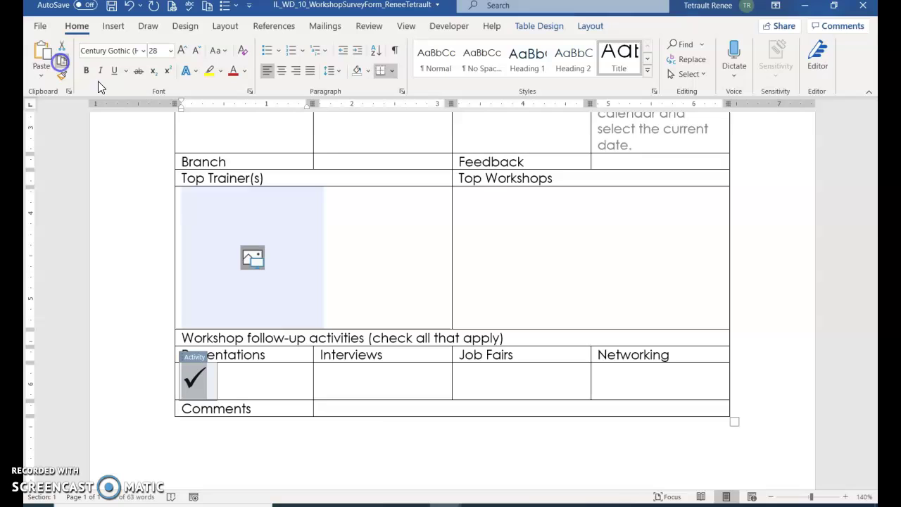
{"action": "left_click", "coordinate": [391, 381]}
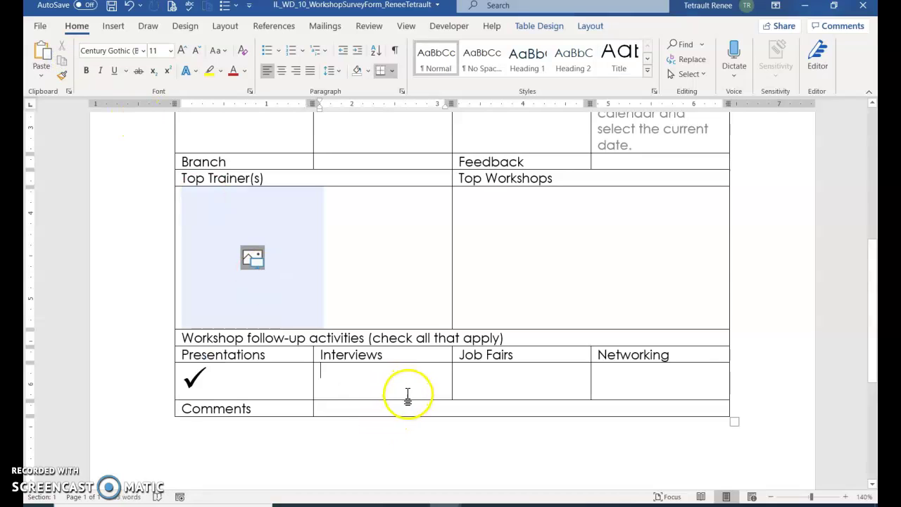
{"action": "key", "text": "ctrl+v"}
{"action": "left_click", "coordinate": [543, 377]}
{"action": "key", "text": "ctrl"}
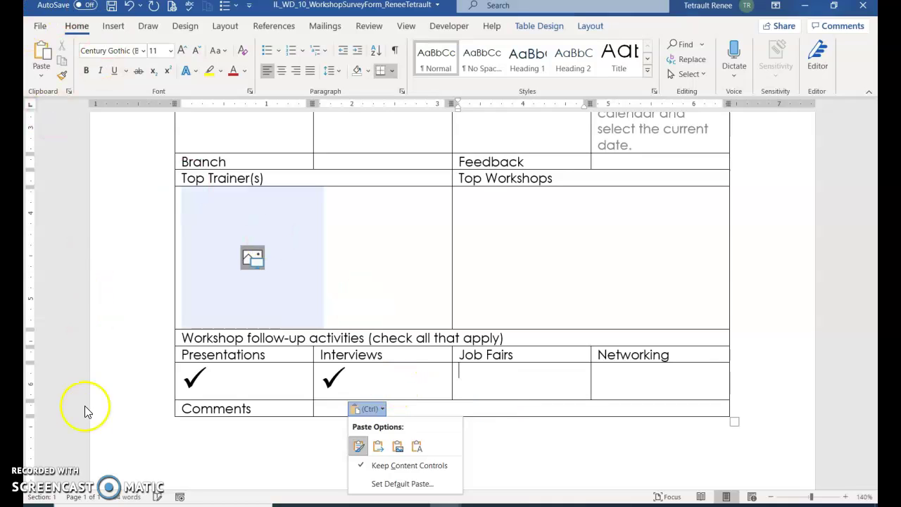
Step: Undo the pasted check box below Interviews and the tick in the Activity check box below Presentations
{"action": "left_click", "coordinate": [129, 6]}
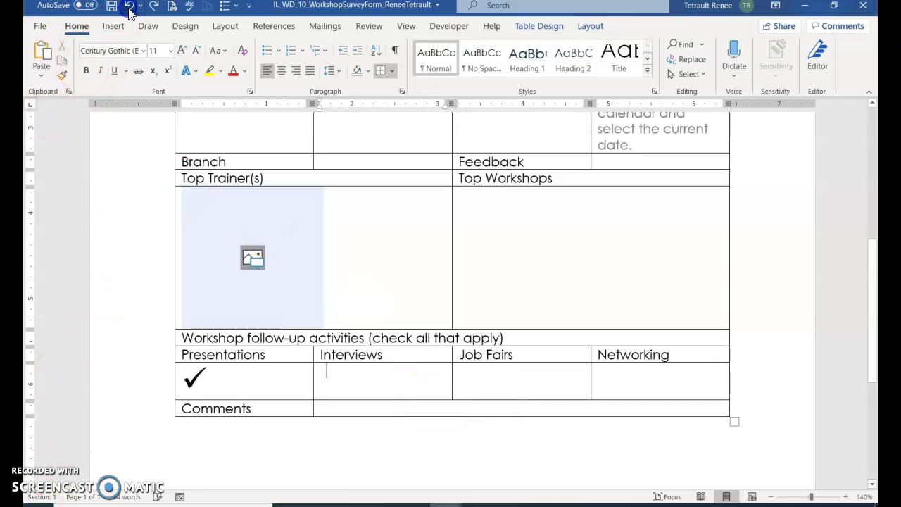
{"action": "left_click", "coordinate": [131, 8]}
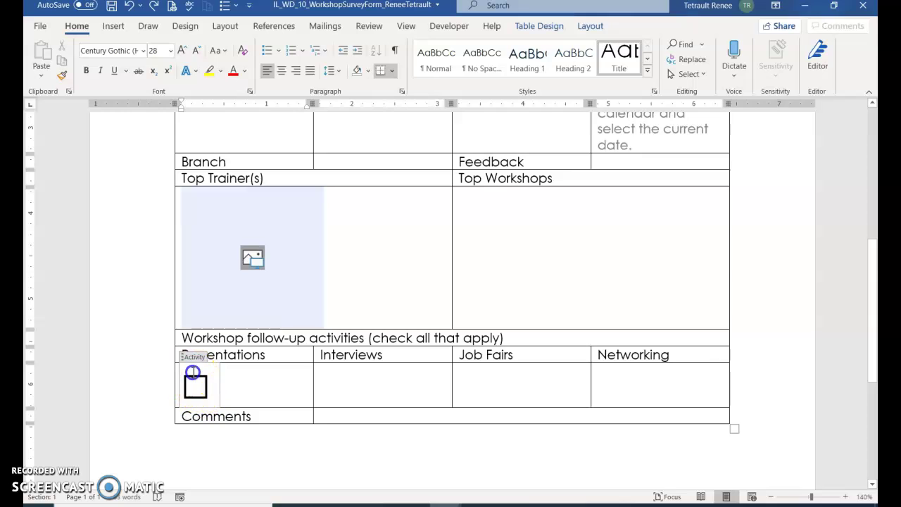
{"action": "left_click", "coordinate": [195, 377]}
{"action": "left_click", "coordinate": [193, 357]}
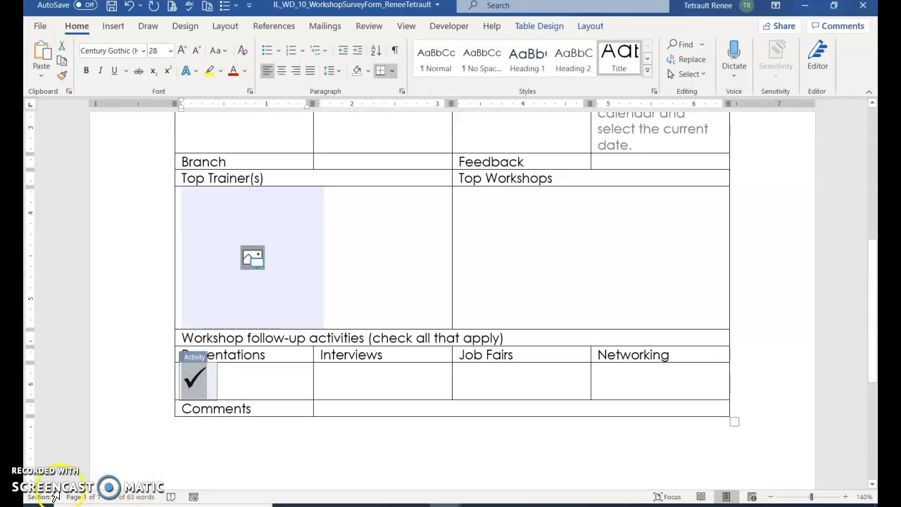
{"action": "left_click", "coordinate": [129, 6]}
Step: Copy the unticked Activity check box control into the cells below Interviews, Job Fairs and Networking
{"action": "left_click", "coordinate": [212, 391]}
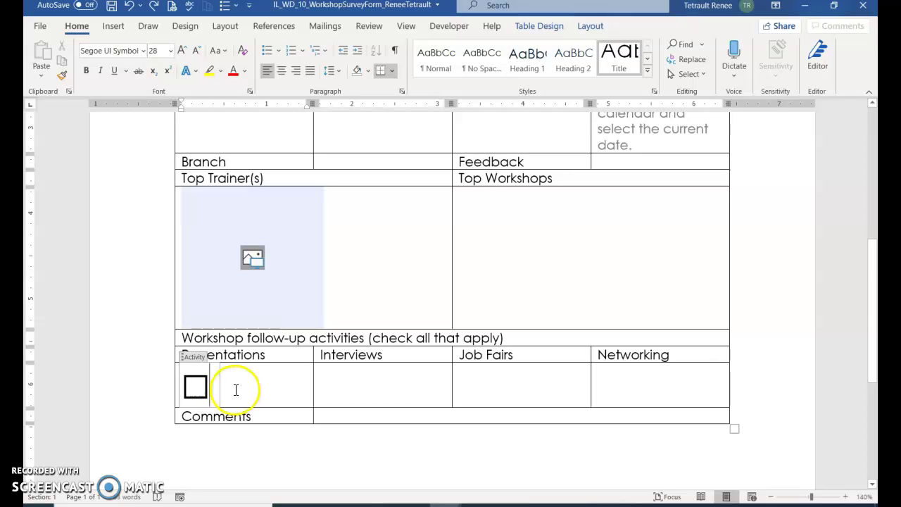
{"action": "left_click", "coordinate": [205, 387]}
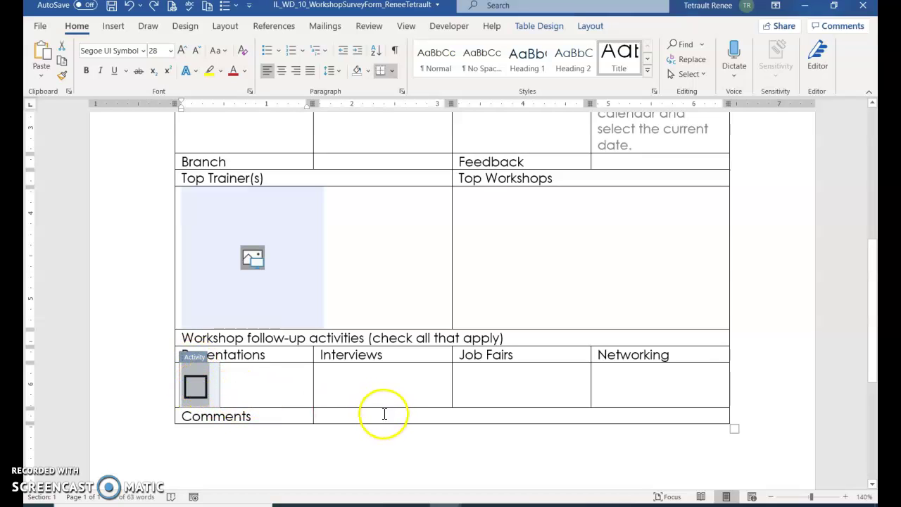
{"action": "left_click", "coordinate": [63, 67]}
{"action": "left_click", "coordinate": [380, 383]}
{"action": "key", "text": "ctrl+v"}
{"action": "left_click", "coordinate": [557, 395]}
{"action": "key", "text": "ctrl+v"}
{"action": "left_click", "coordinate": [655, 385]}
{"action": "key", "text": "ctrl+v"}
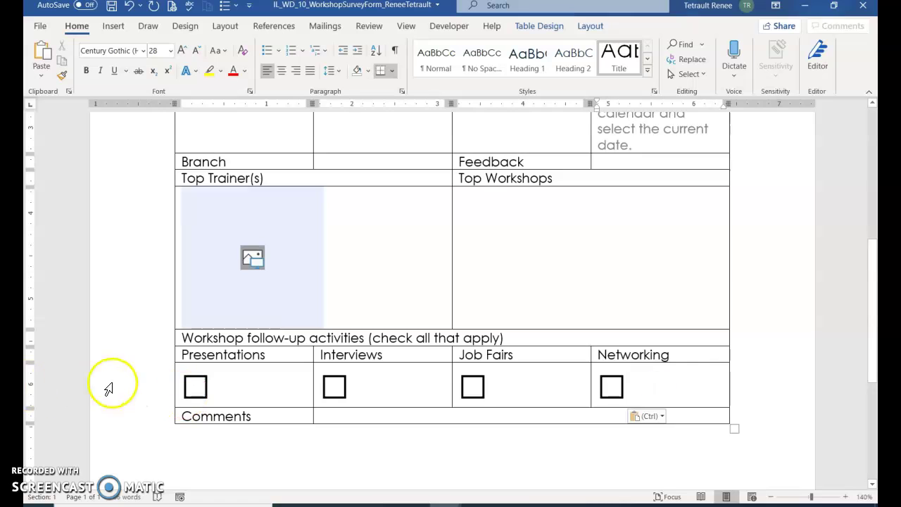
Step: Center the four Activity check boxes in their table row
{"action": "left_click", "coordinate": [151, 386]}
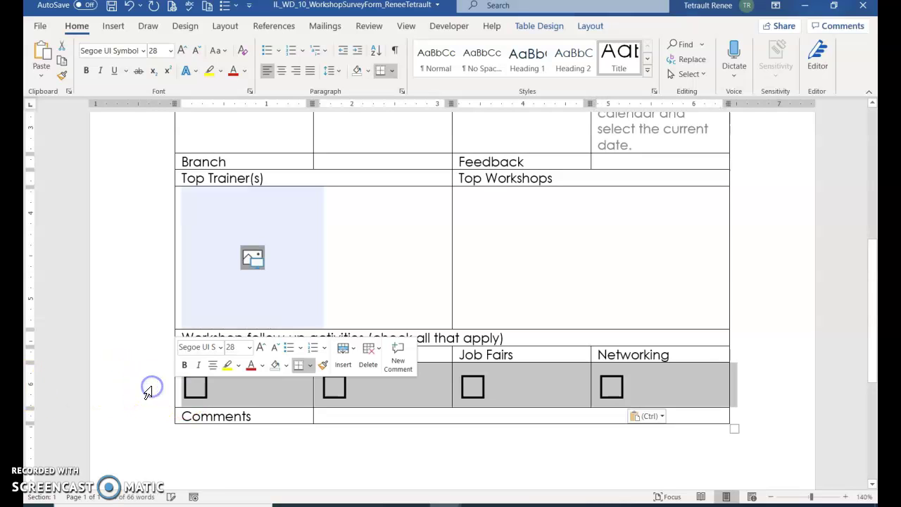
{"action": "left_click", "coordinate": [212, 366]}
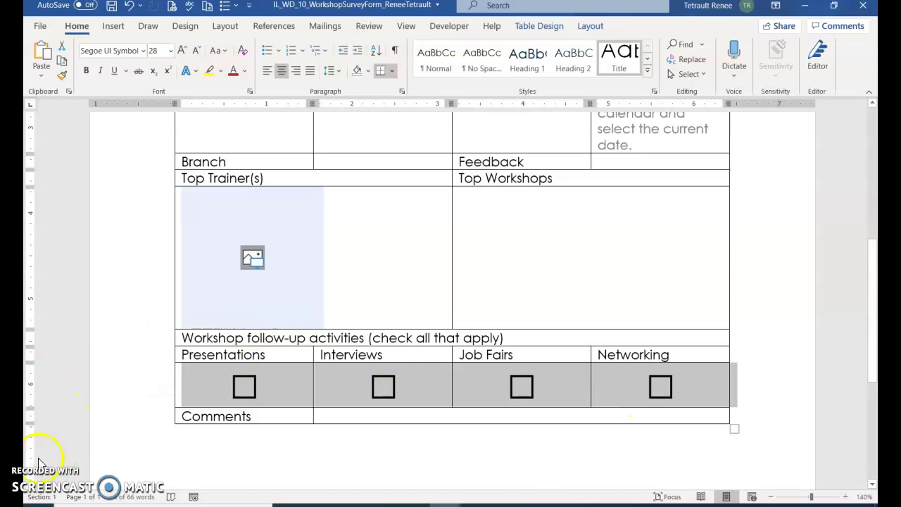
{"action": "left_click", "coordinate": [343, 172]}
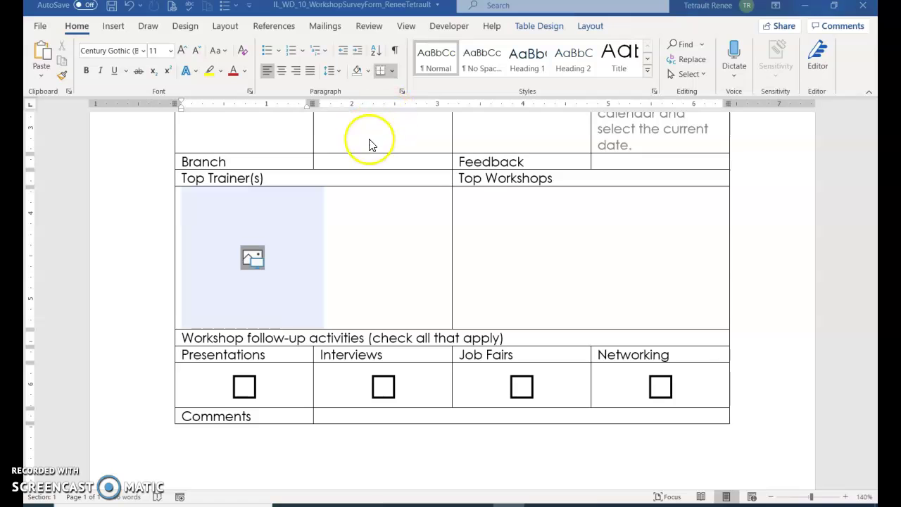
Step: Create a new blank document and enter the text "Enter the titles of your top three workshops."
{"action": "left_click", "coordinate": [38, 27]}
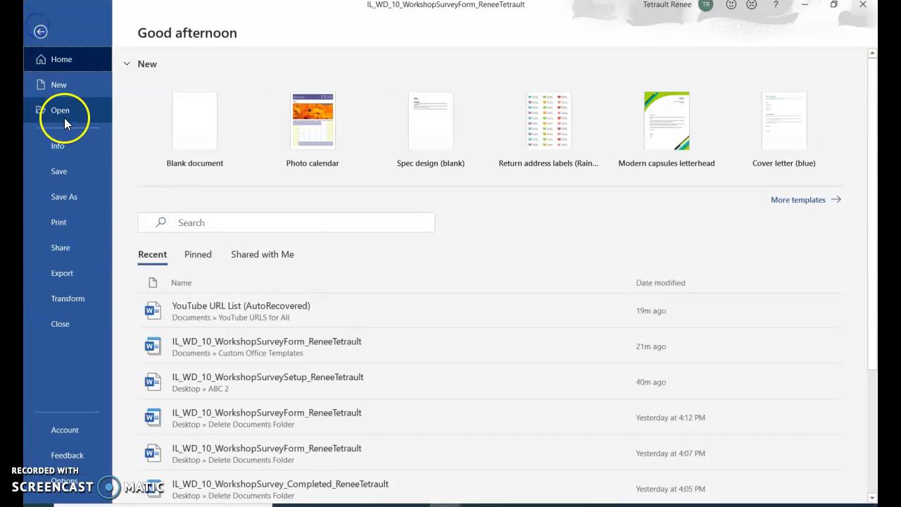
{"action": "left_click", "coordinate": [188, 124]}
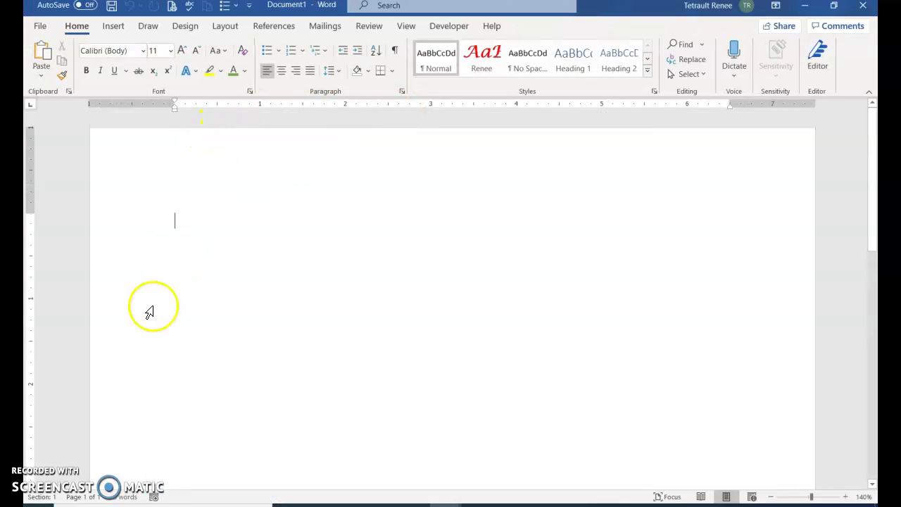
{"action": "type", "text": "Enter the titles of your top three workshops."}
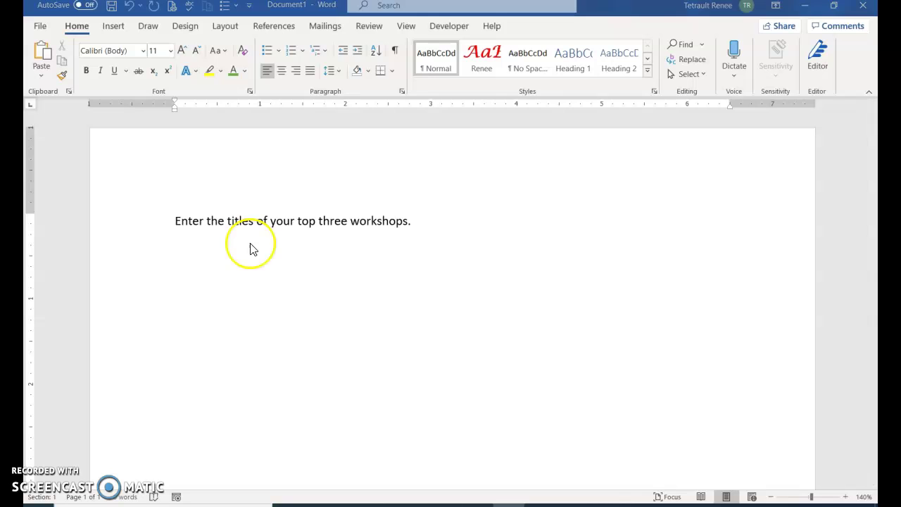
Step: Insert a Vertical Box List SmartArt graphic below the workshop titles sentence and recolor it with the first Colorful option
{"action": "left_click", "coordinate": [258, 249]}
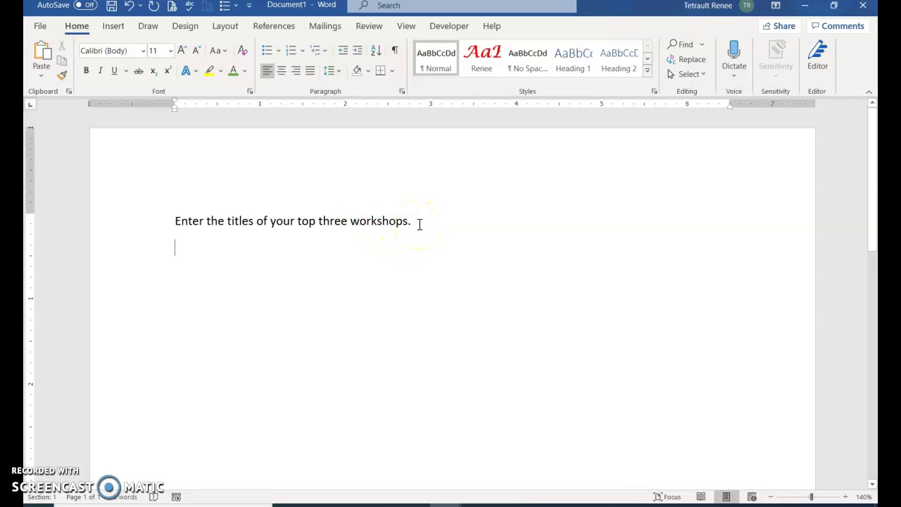
{"action": "left_click", "coordinate": [112, 27]}
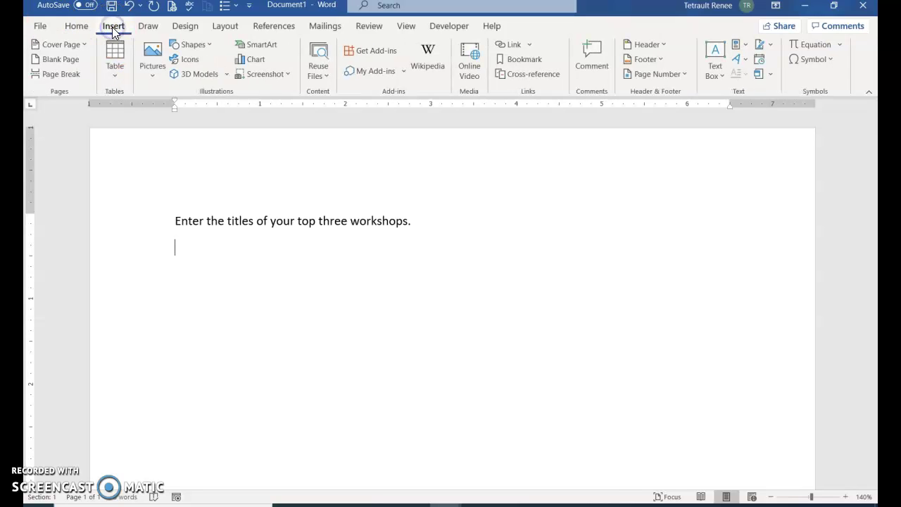
{"action": "left_click", "coordinate": [244, 44]}
{"action": "left_click", "coordinate": [267, 174]}
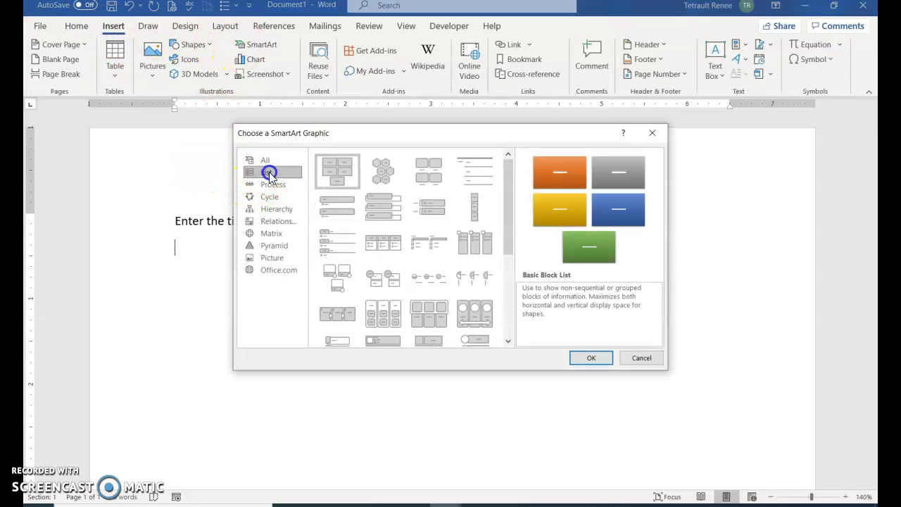
{"action": "left_click", "coordinate": [381, 215]}
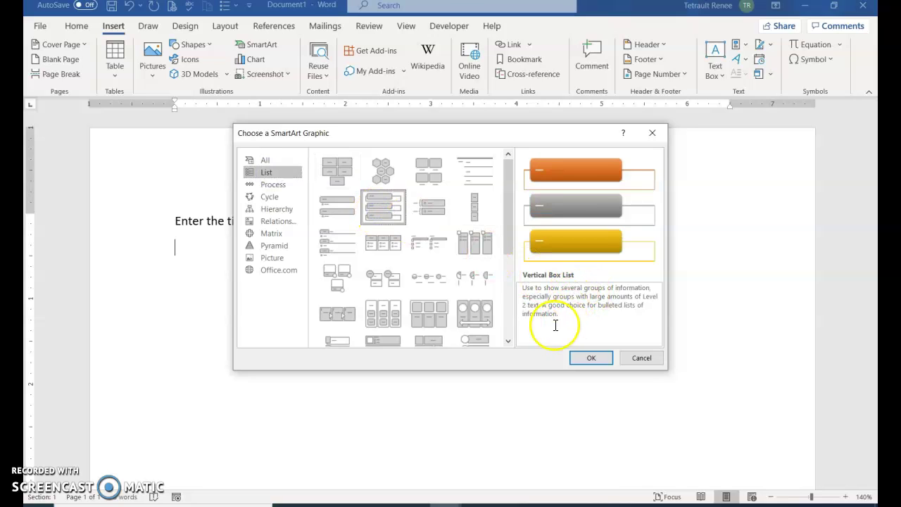
{"action": "left_click", "coordinate": [587, 358]}
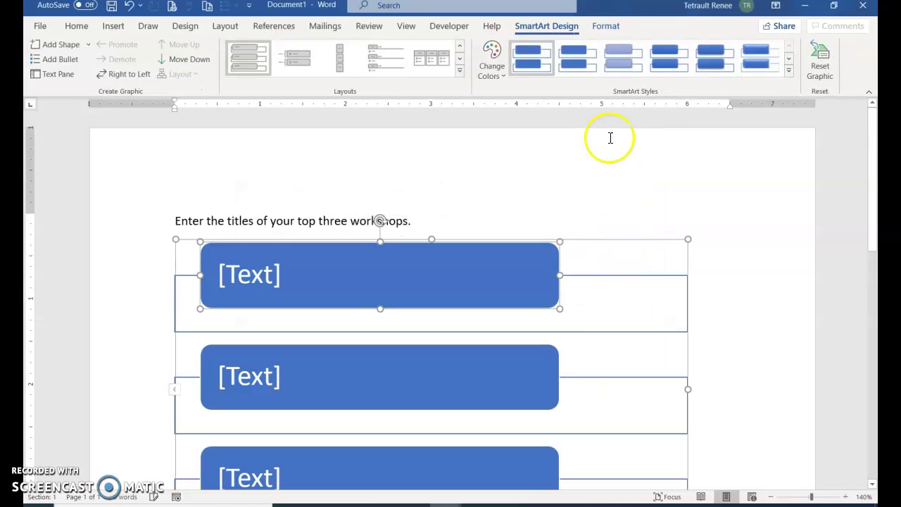
{"action": "left_click", "coordinate": [493, 70]}
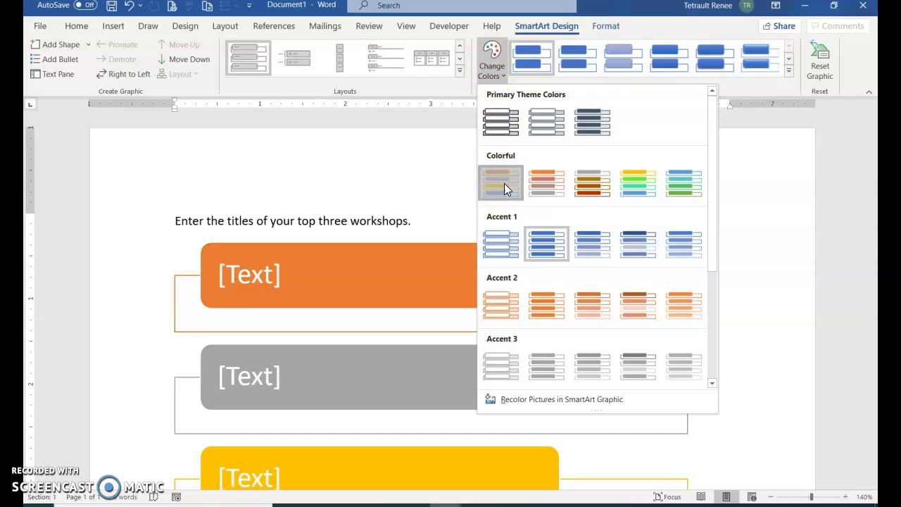
{"action": "left_click", "coordinate": [505, 184]}
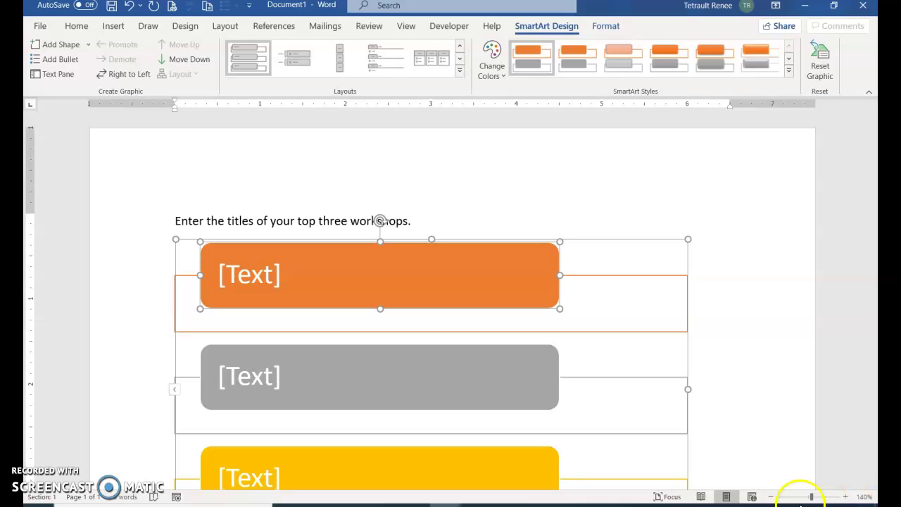
Step: Set the outline weight of all three filled text boxes in the SmartArt graphic to 1½ pt
{"action": "left_click", "coordinate": [773, 498]}
{"action": "left_click", "coordinate": [772, 497]}
{"action": "left_click", "coordinate": [773, 498]}
{"action": "left_click", "coordinate": [772, 498]}
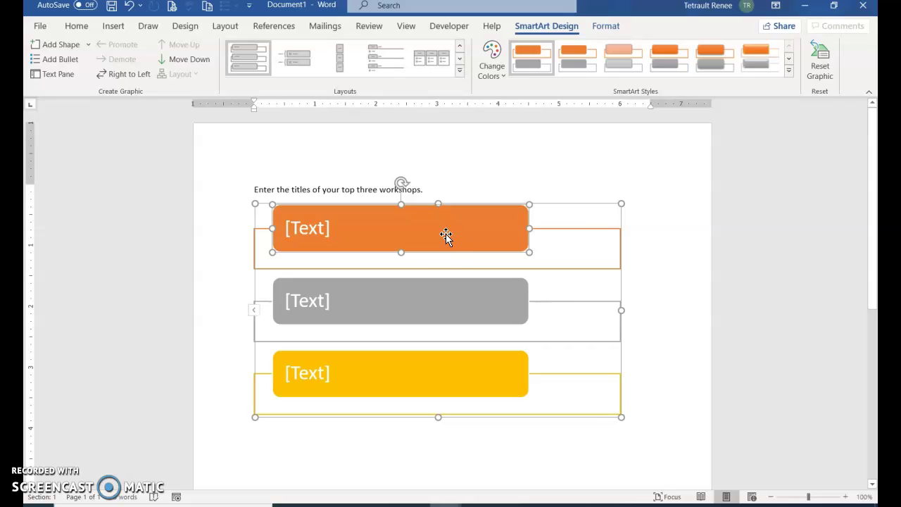
{"action": "left_click", "coordinate": [450, 306], "text": "shift"}
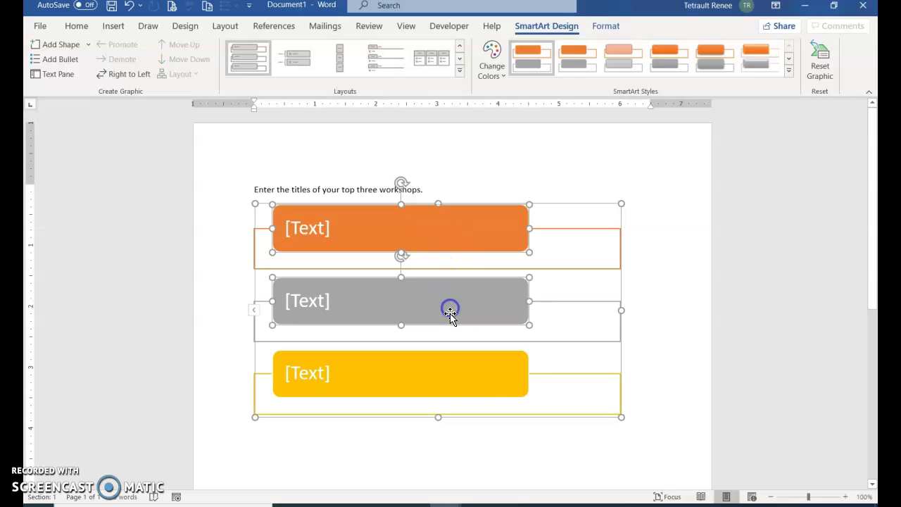
{"action": "left_click", "coordinate": [466, 379], "text": "shift"}
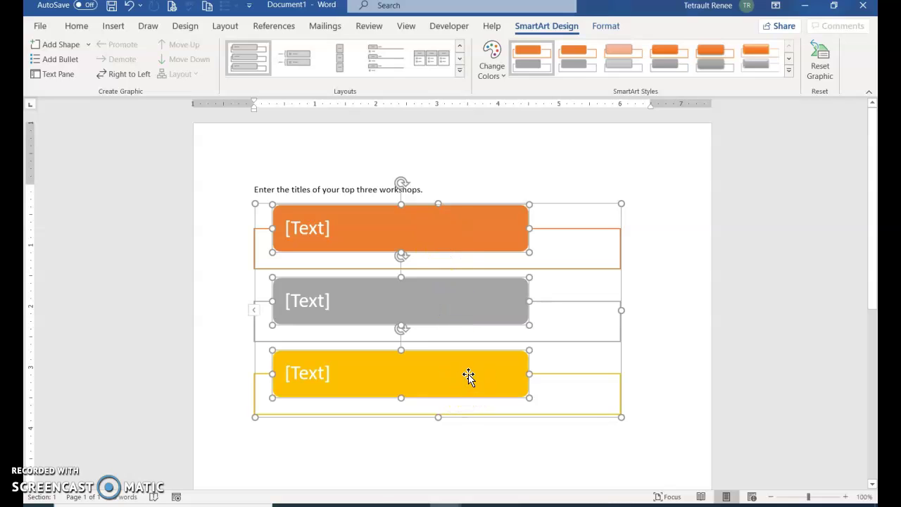
{"action": "left_click", "coordinate": [484, 345]}
{"action": "left_click", "coordinate": [500, 336]}
{"action": "left_click", "coordinate": [606, 28]}
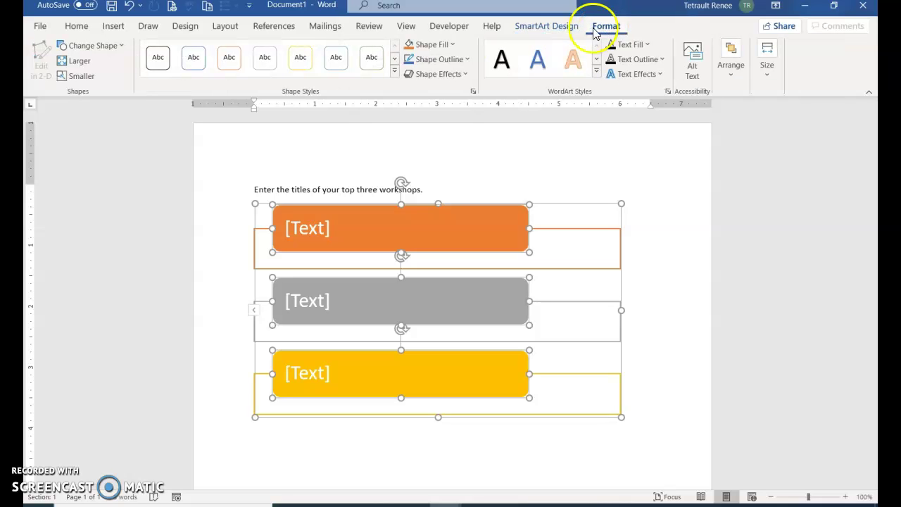
{"action": "left_click", "coordinate": [438, 62]}
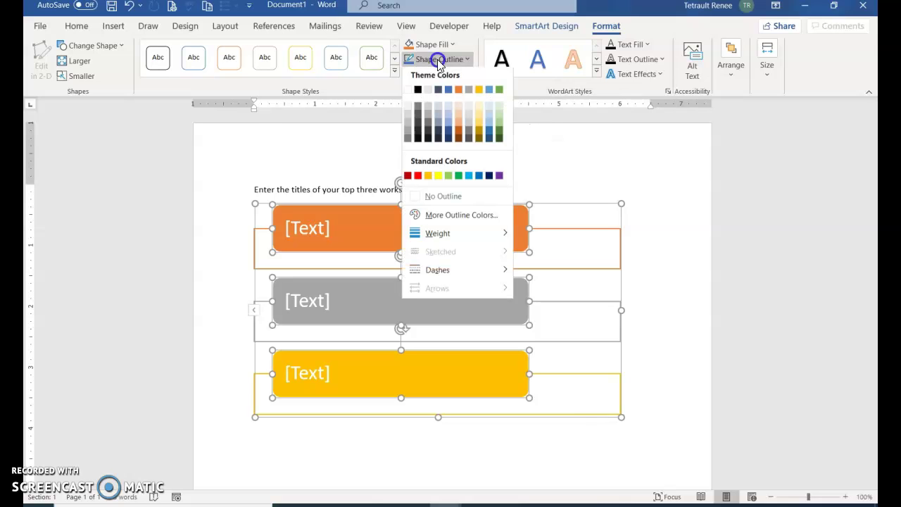
{"action": "left_click", "coordinate": [456, 237]}
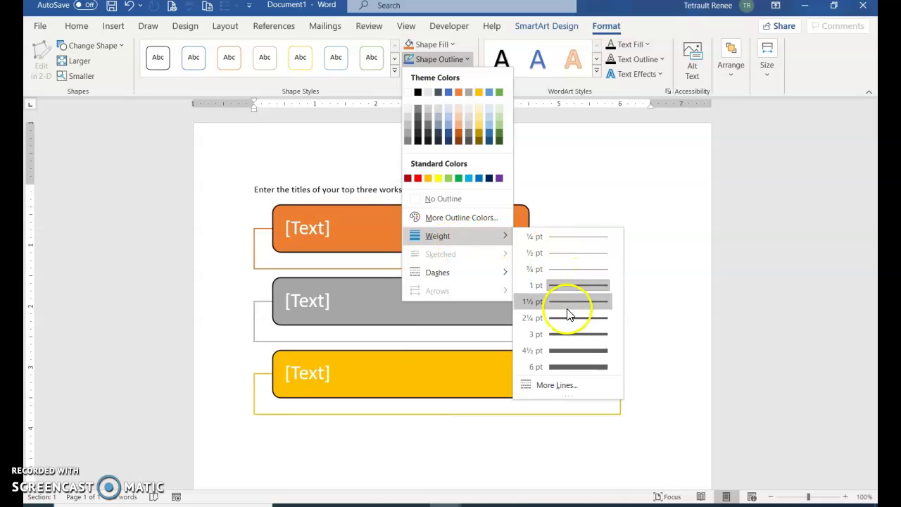
{"action": "left_click", "coordinate": [571, 303]}
{"action": "left_click", "coordinate": [548, 303]}
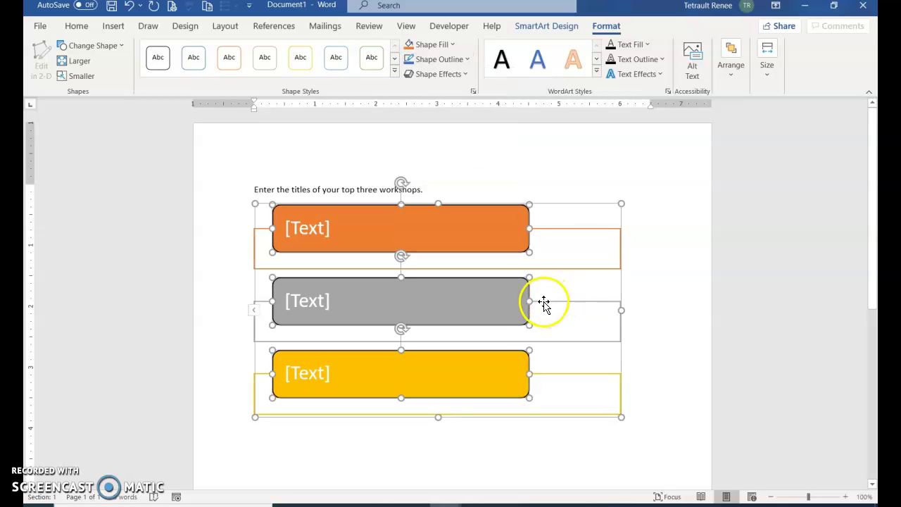
{"action": "left_click", "coordinate": [397, 337]}
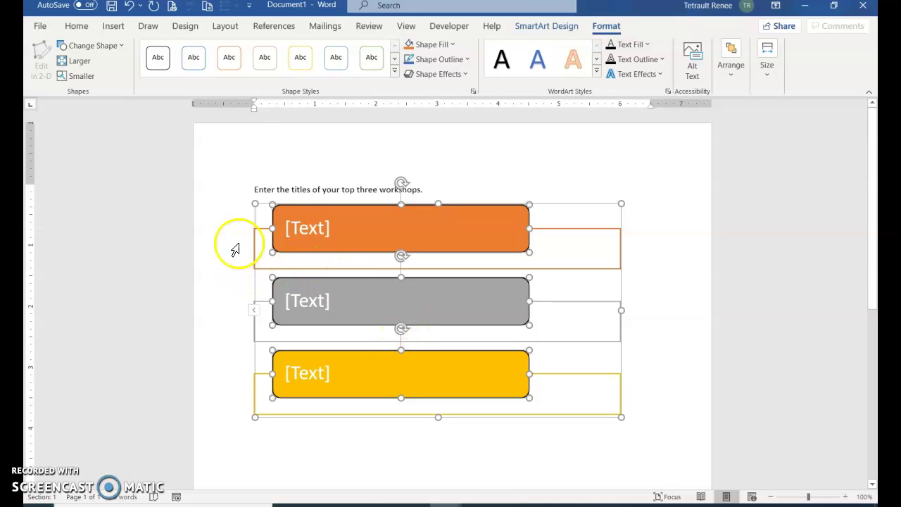
Step: Save the whole document content, sentence and SmartArt, as a building block named "Workshop List" in the Quick Parts gallery
{"action": "left_click", "coordinate": [298, 188]}
{"action": "left_click", "coordinate": [324, 188]}
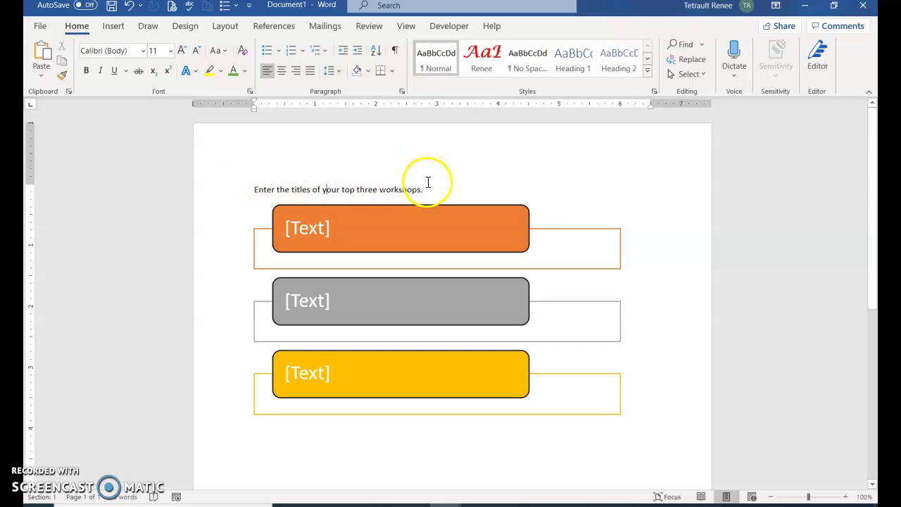
{"action": "key", "text": "ctrl+a"}
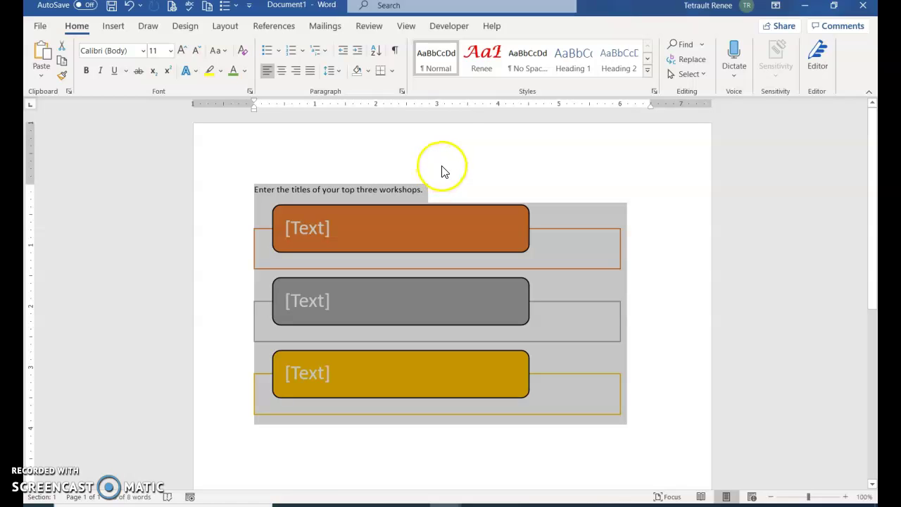
{"action": "left_click", "coordinate": [114, 26]}
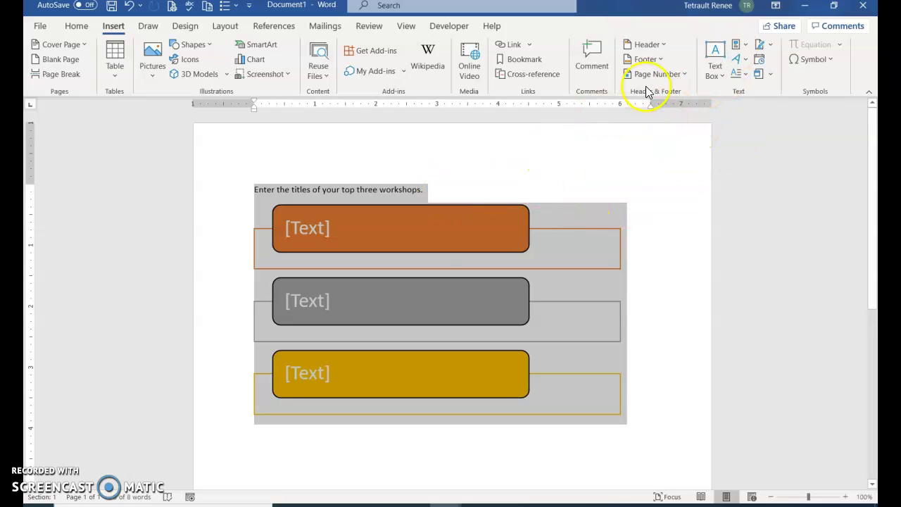
{"action": "left_click", "coordinate": [741, 46]}
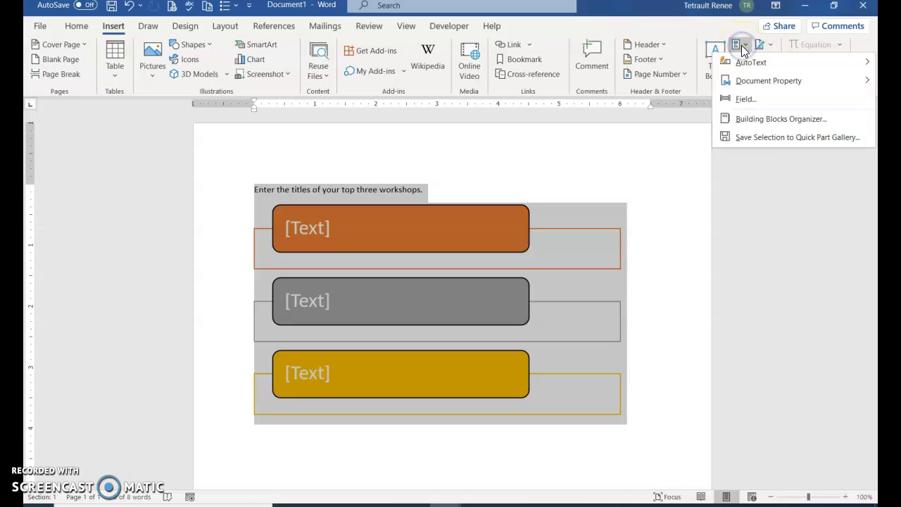
{"action": "left_click", "coordinate": [758, 138]}
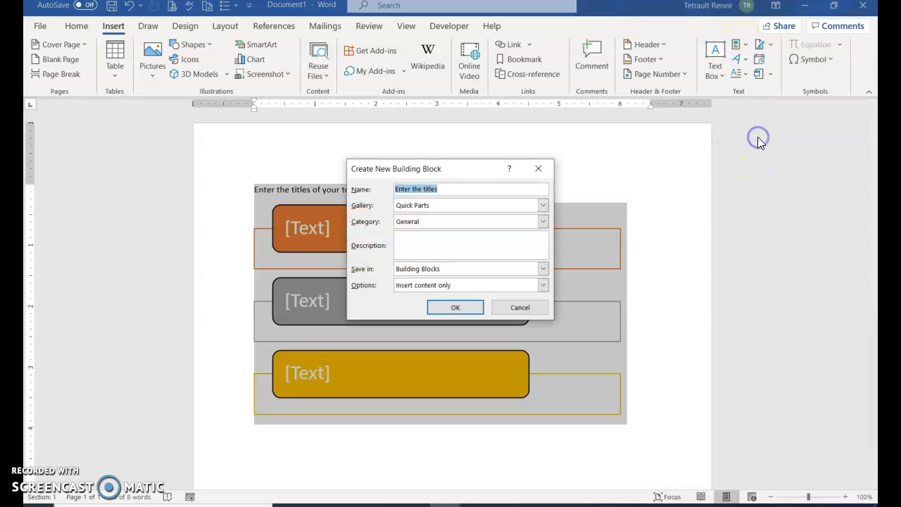
{"action": "left_click", "coordinate": [477, 187]}
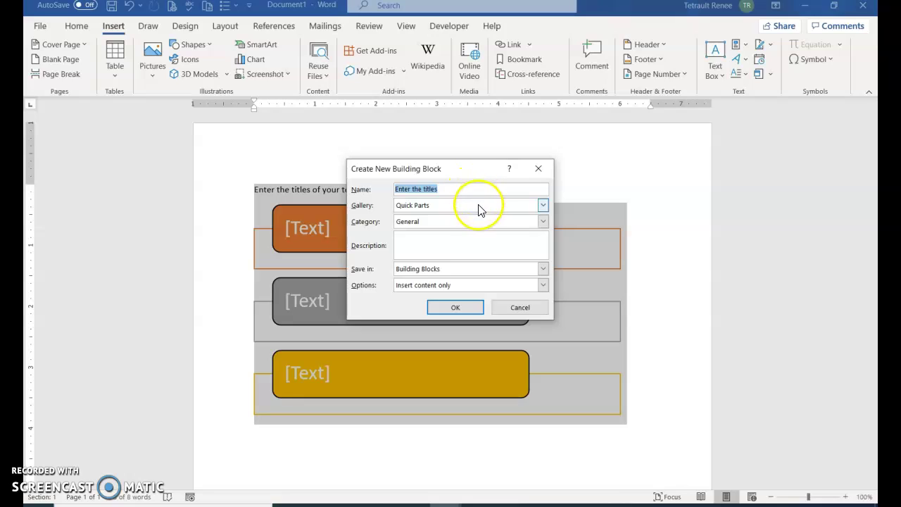
{"action": "type", "text": "Workshop List"}
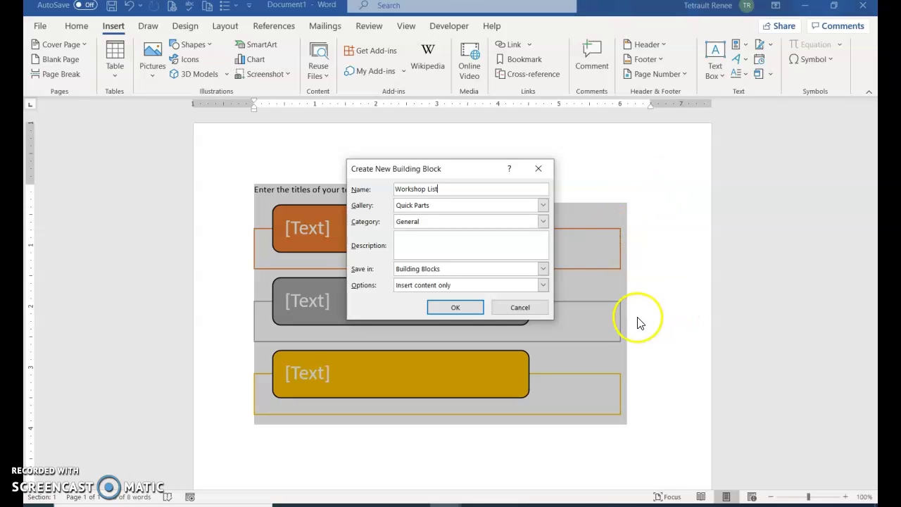
{"action": "left_click", "coordinate": [454, 309]}
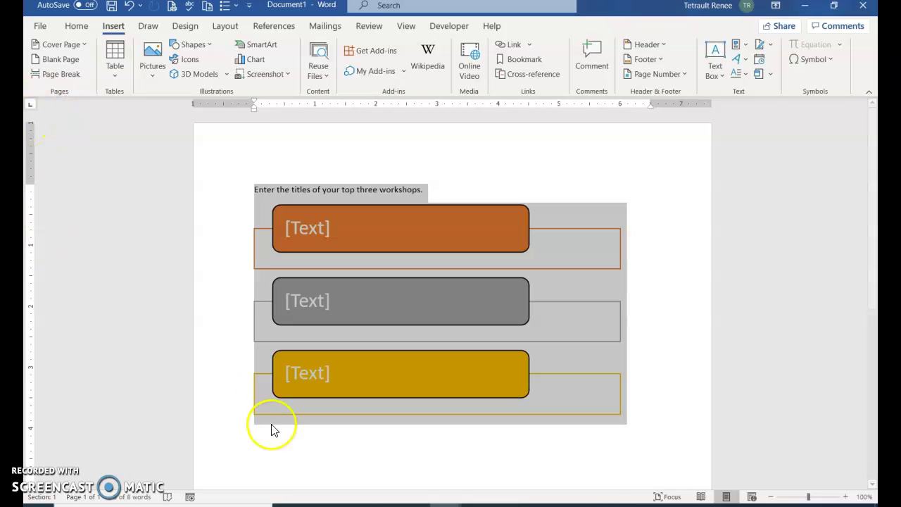
Step: In the workshop survey form document, insert the Workshop List Quick Part into the empty cell below Top Workshops
{"action": "mouse_move", "coordinate": [447, 504]}
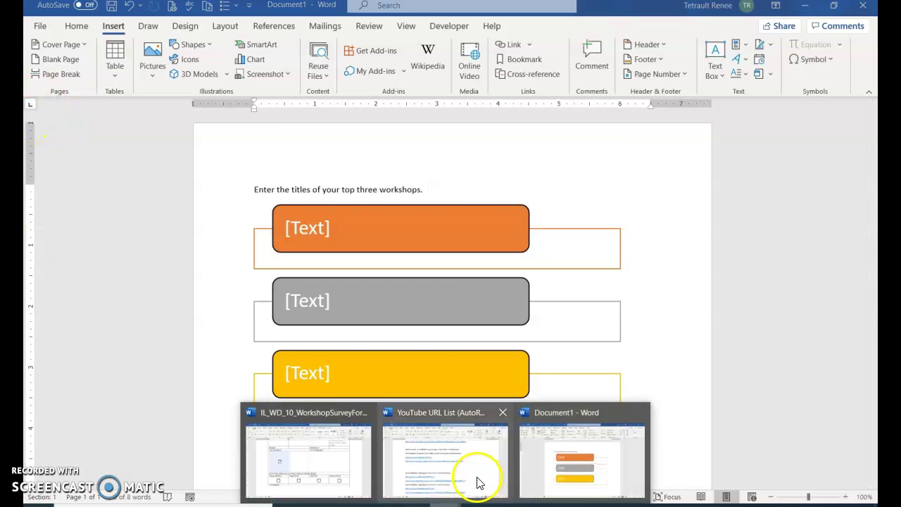
{"action": "mouse_move", "coordinate": [478, 478]}
{"action": "left_click", "coordinate": [365, 449]}
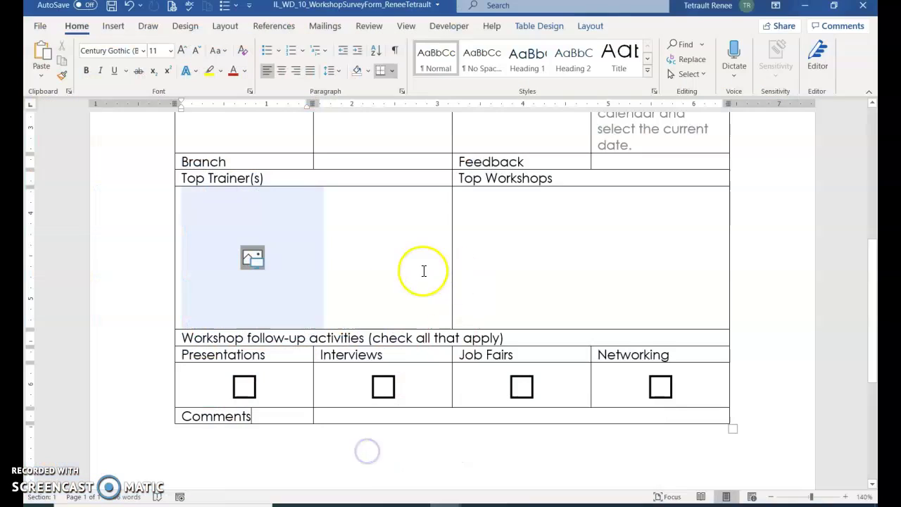
{"action": "left_click", "coordinate": [519, 231]}
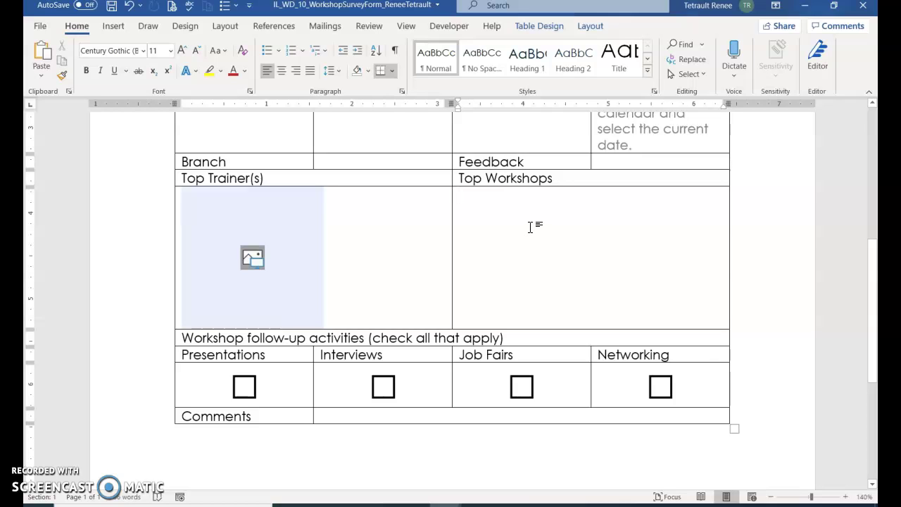
{"action": "left_click", "coordinate": [510, 210]}
{"action": "left_click", "coordinate": [431, 63]}
{"action": "left_click", "coordinate": [521, 204]}
{"action": "left_click", "coordinate": [113, 26]}
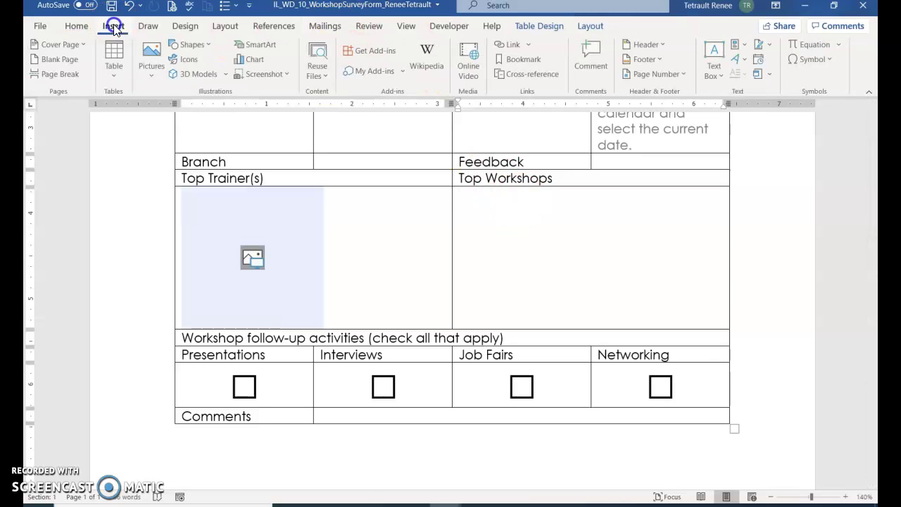
{"action": "left_click", "coordinate": [741, 44]}
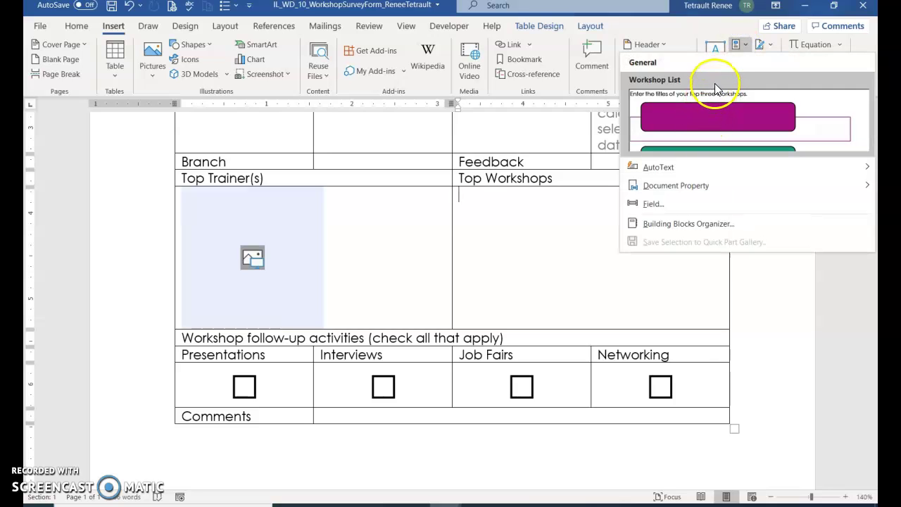
{"action": "left_click", "coordinate": [716, 87]}
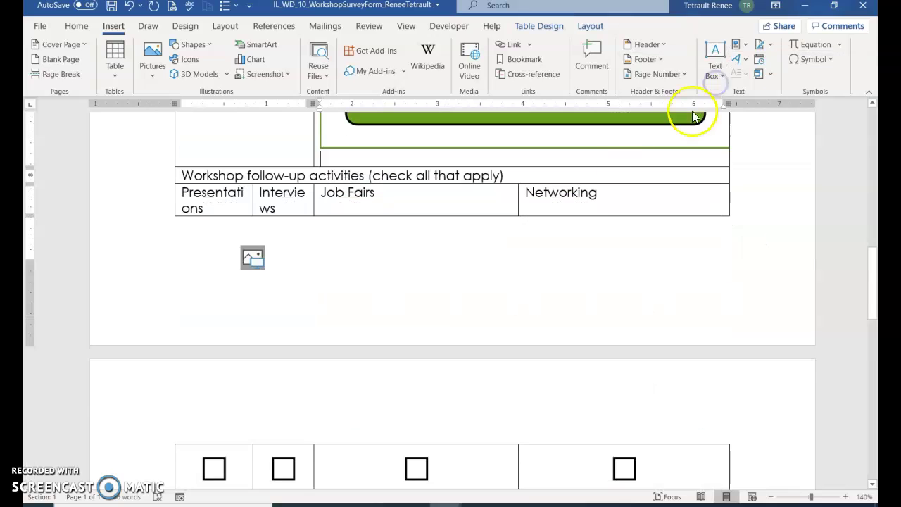
{"action": "scroll", "coordinate": [570, 294], "scroll_direction": "up", "scroll_amount": 5}
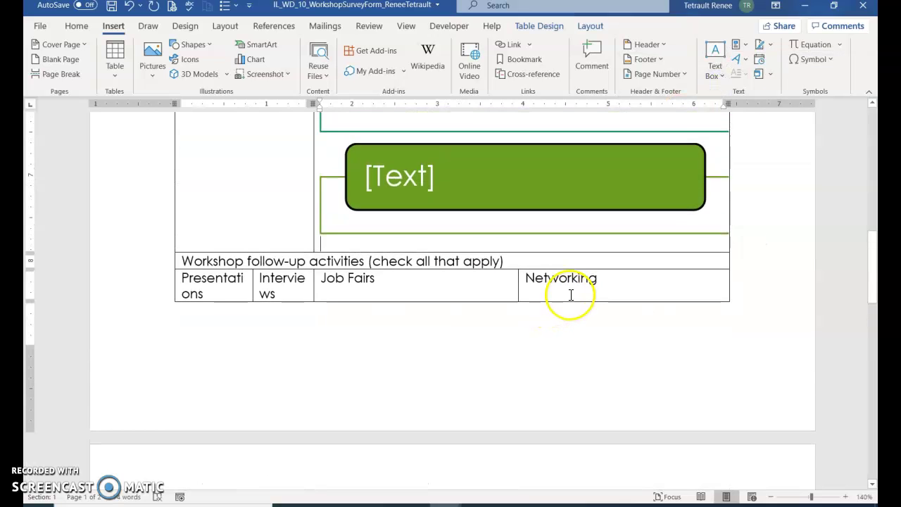
{"action": "scroll", "coordinate": [572, 291], "scroll_direction": "up", "scroll_amount": 3}
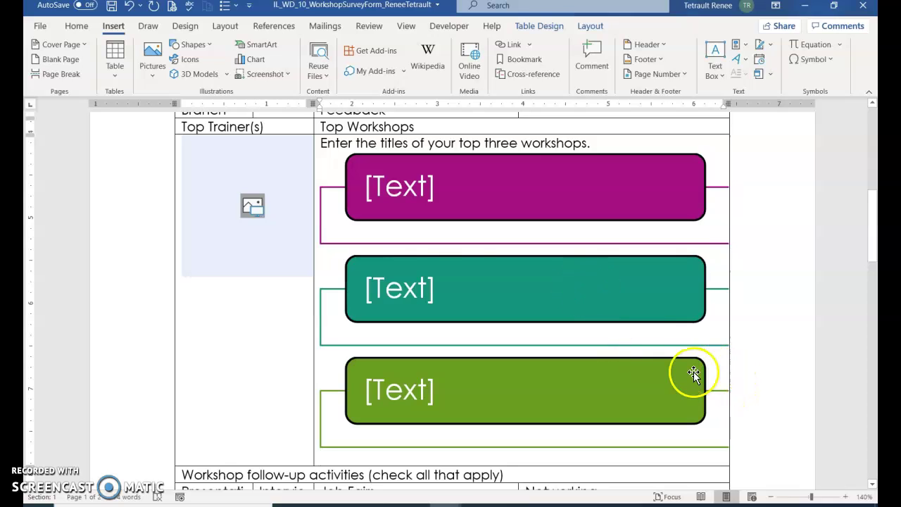
Step: Resize the SmartArt graphic below Top Workshops to 1.6" high and 3" wide
{"action": "left_click", "coordinate": [330, 153]}
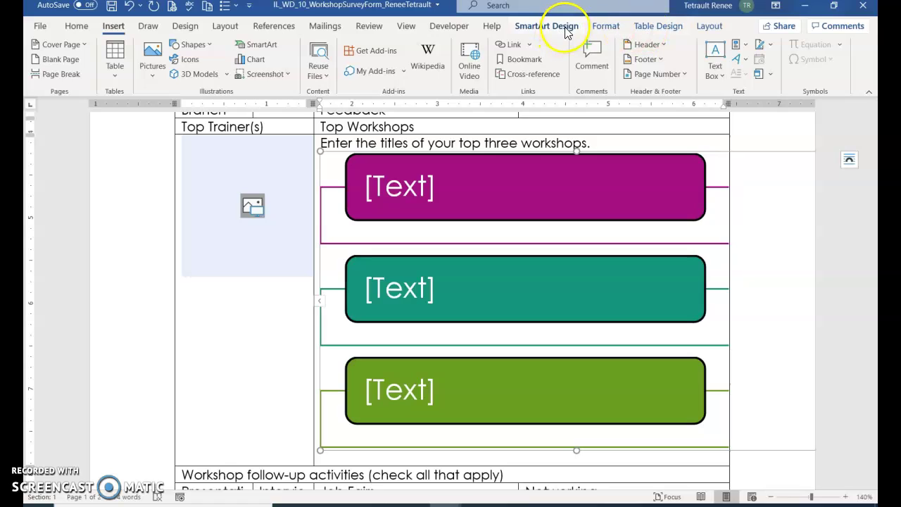
{"action": "left_click", "coordinate": [606, 28]}
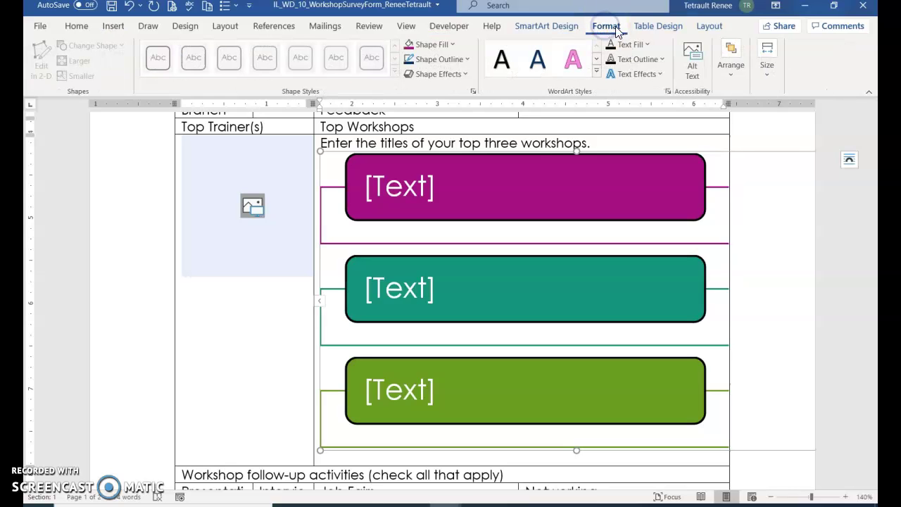
{"action": "left_click", "coordinate": [766, 71]}
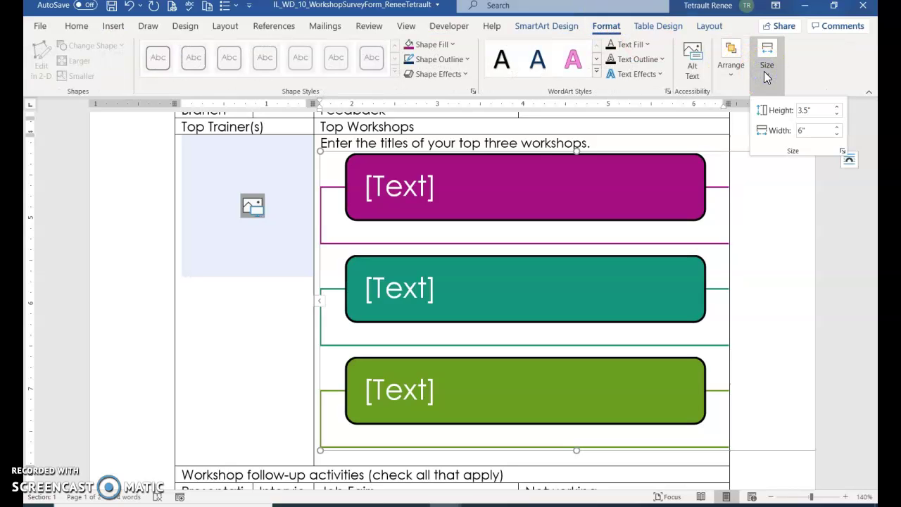
{"action": "left_click", "coordinate": [870, 131]}
{"action": "left_click", "coordinate": [813, 110]}
{"action": "type", "text": "1"}
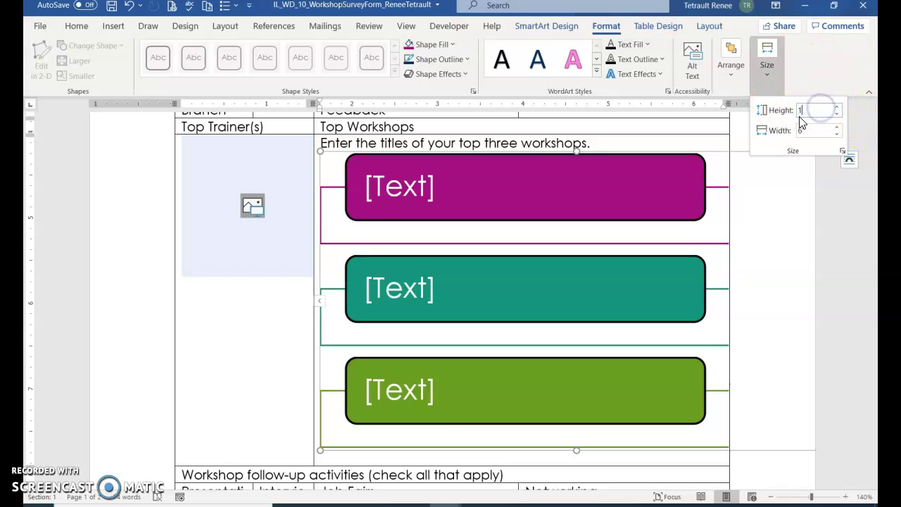
{"action": "key", "text": "Tab"}
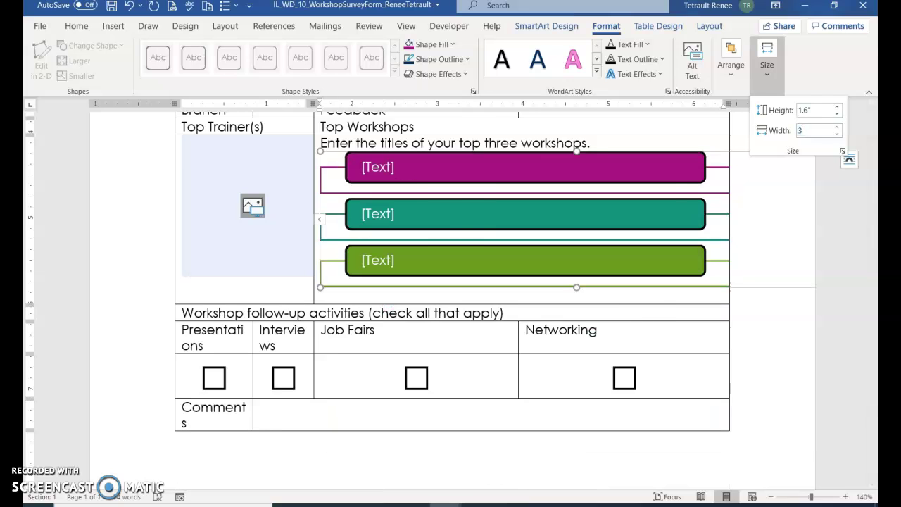
{"action": "type", "text": "3"}
{"action": "key", "text": "Return"}
{"action": "scroll", "coordinate": [825, 205], "scroll_direction": "up", "scroll_amount": 3}
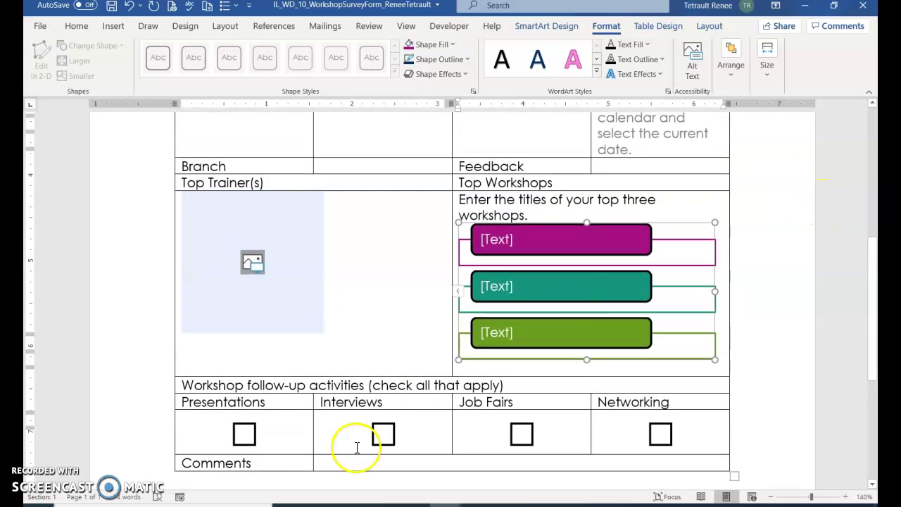